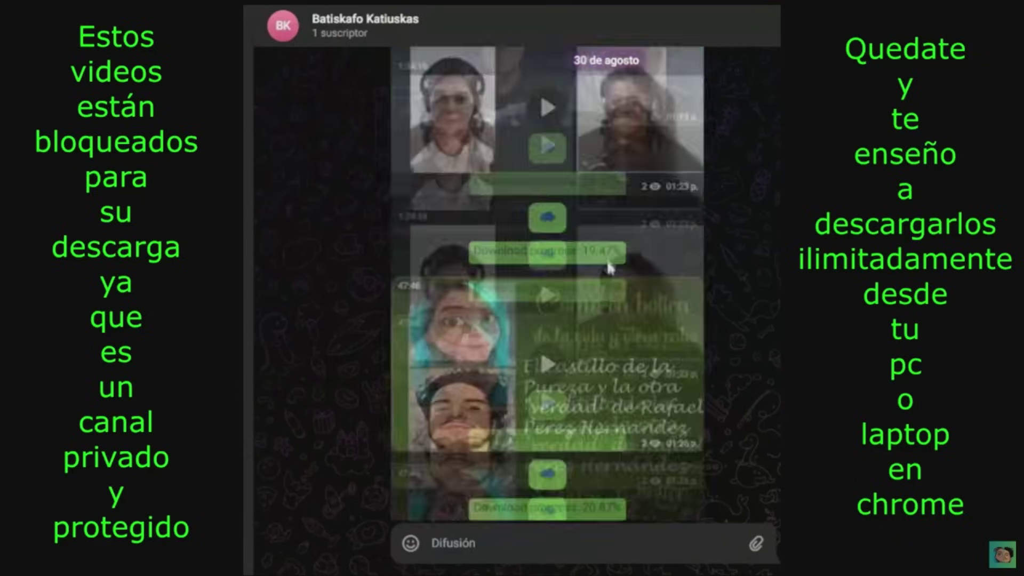
Scroll up and down through the Telegram Web channel.
scroll(640, 296, "up", 10)
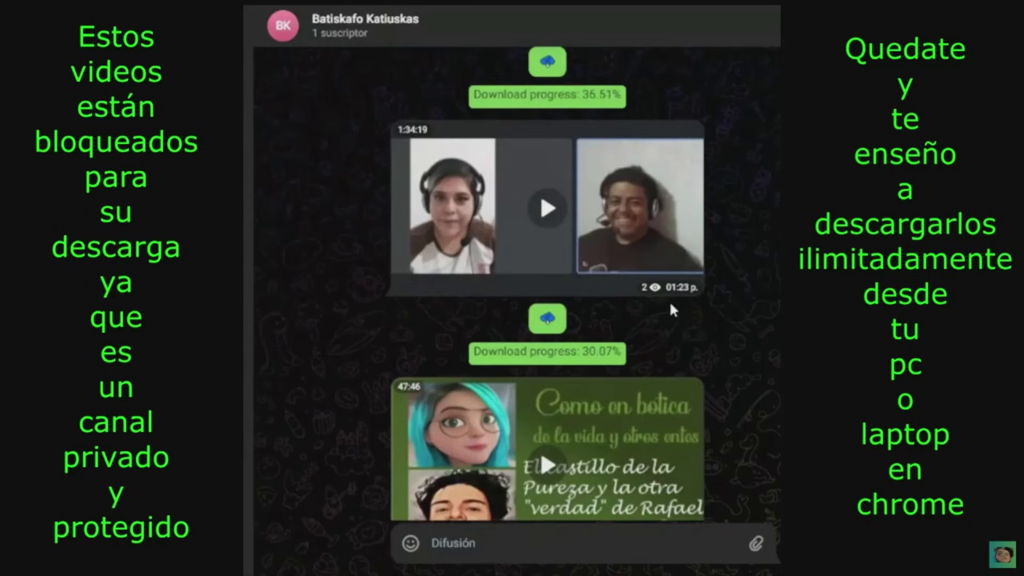
scroll(728, 395, "down", 5)
scroll(729, 396, "up", 10)
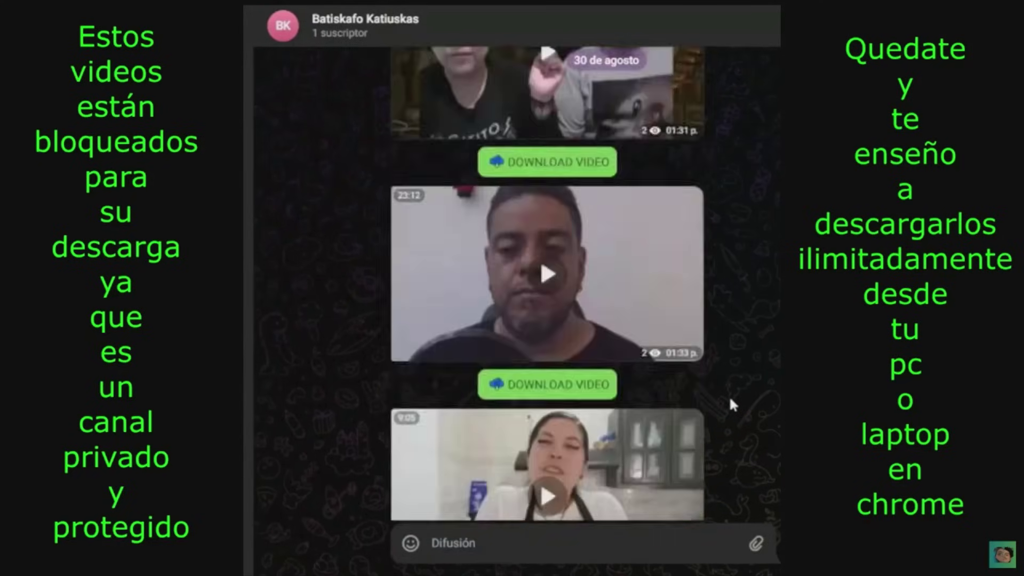
scroll(660, 363, "down", 1)
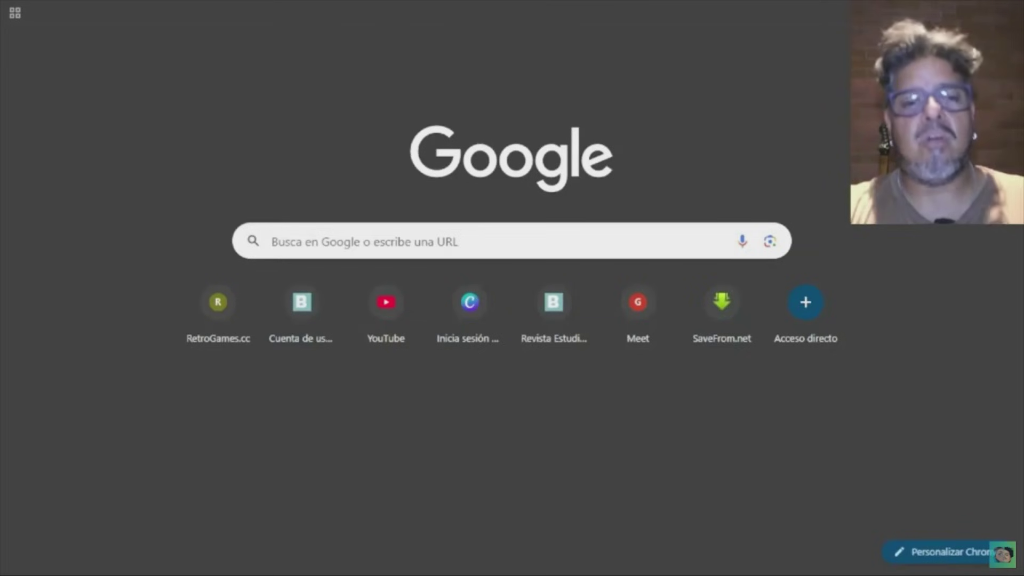
Pick the 'tienda de chrome' Google suggestion and open the Chrome Web Store link.
left_click(357, 243)
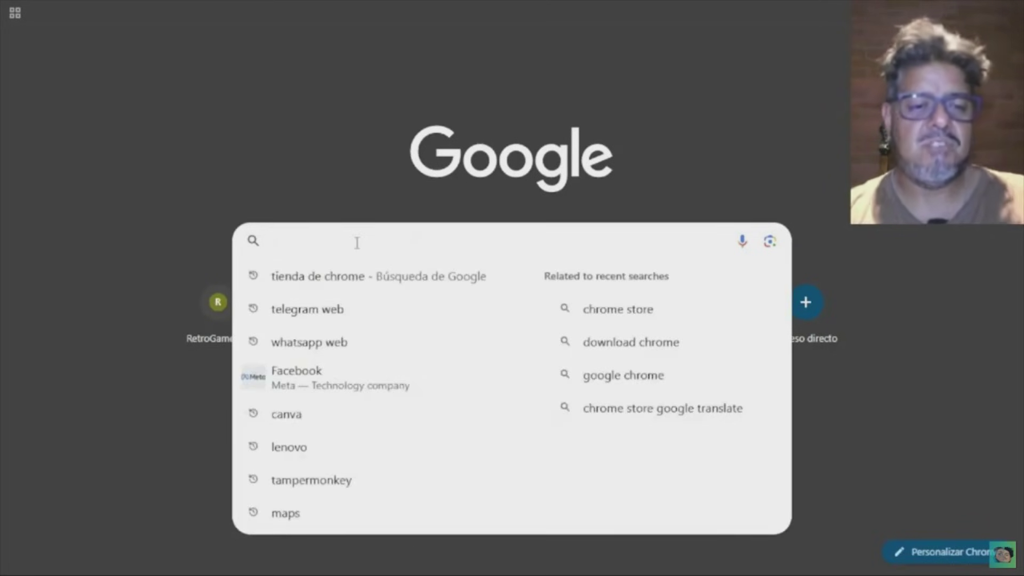
left_click(348, 276)
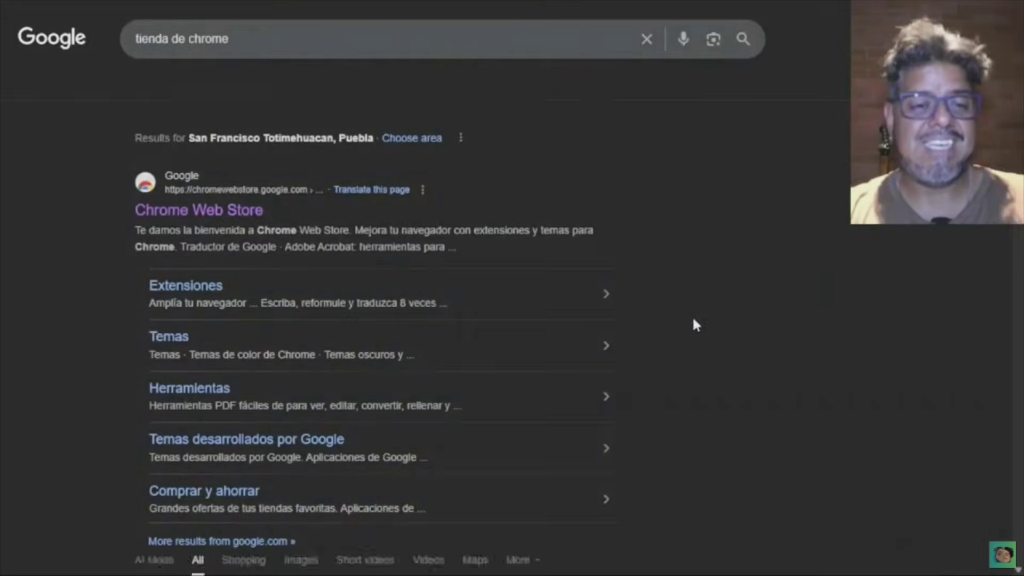
left_click(216, 230)
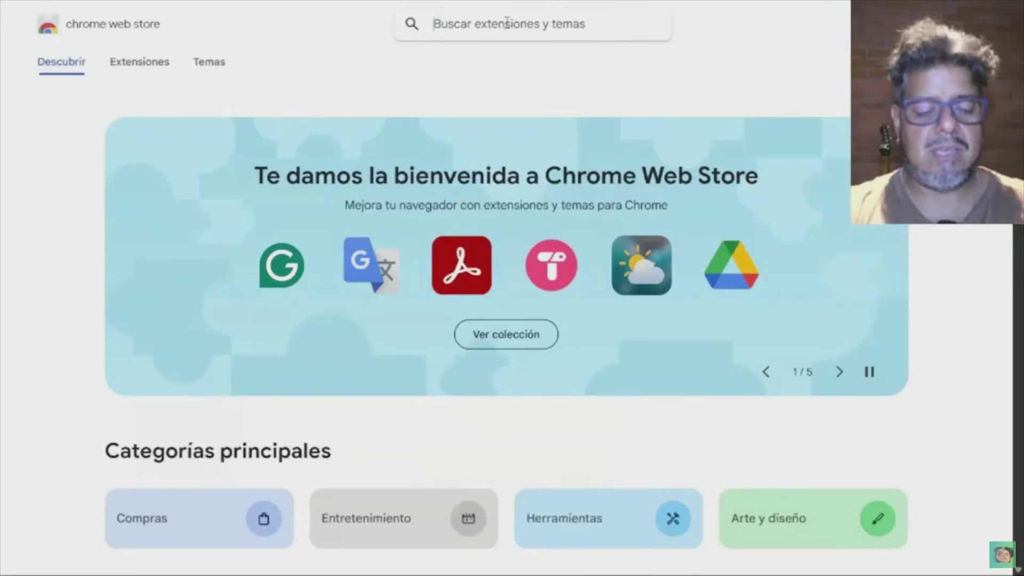
Search the store for 'tg content' and install TG Content Downloader with Añadir a Chrome.
type("tg")
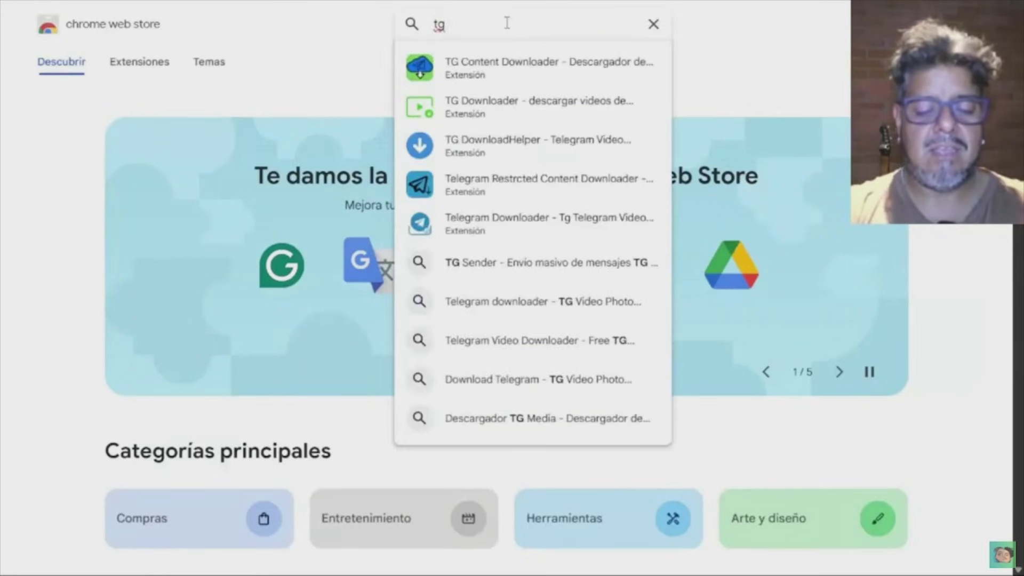
type(" content")
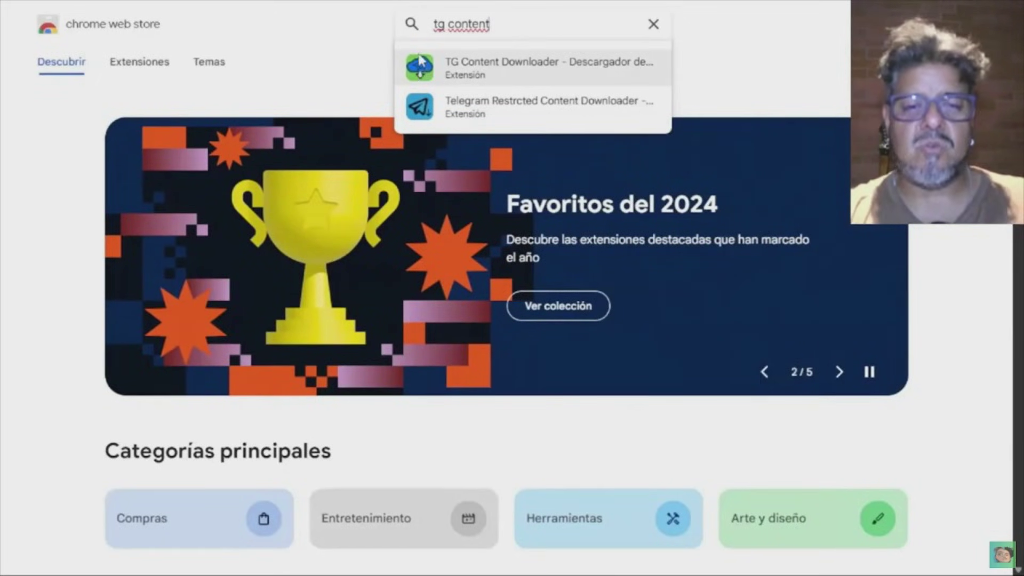
left_click(477, 71)
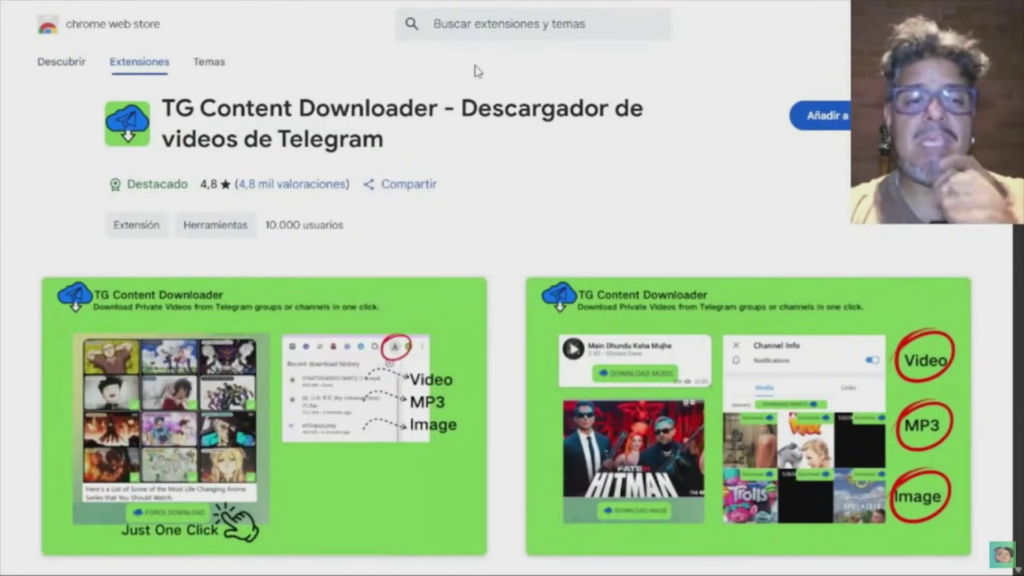
left_click(818, 123)
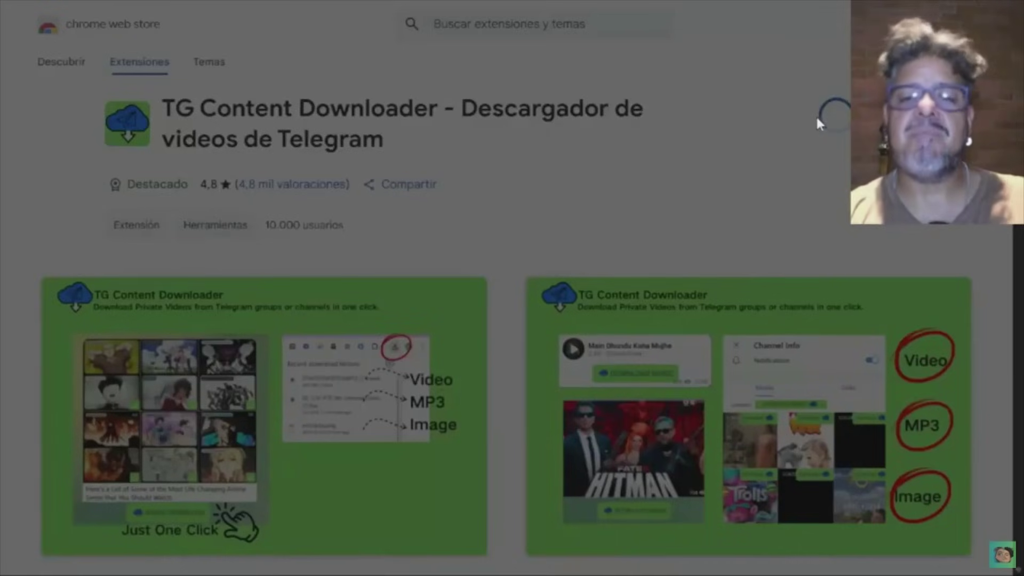
key("Return")
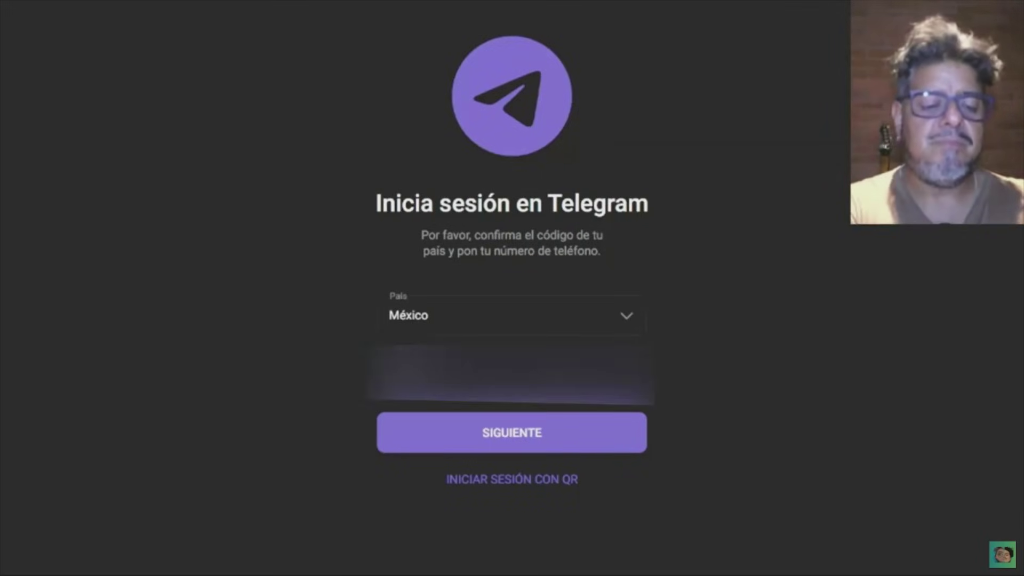
Submit the entered phone number, with México selected, using SIGUIENTE.
left_click(552, 443)
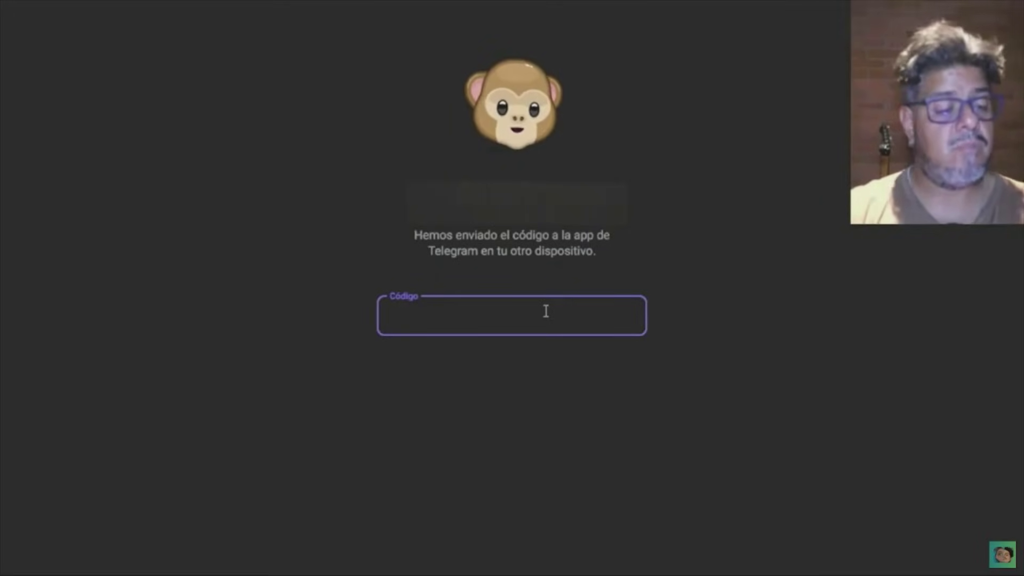
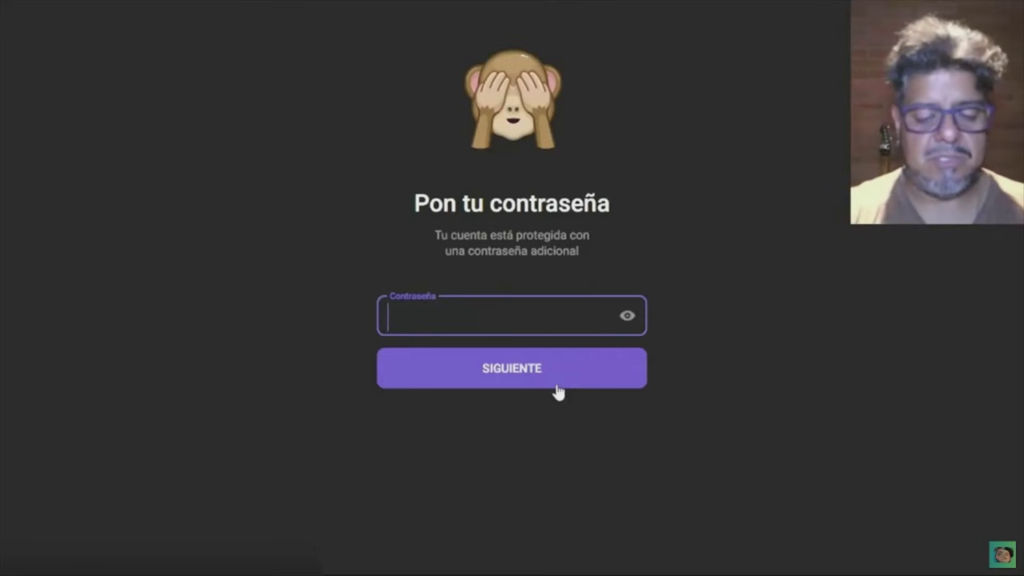
Enter the login code and the account password, then submit with SIGUIENTE.
key("BackSpace")
key("BackSpace")
key("BackSpace")
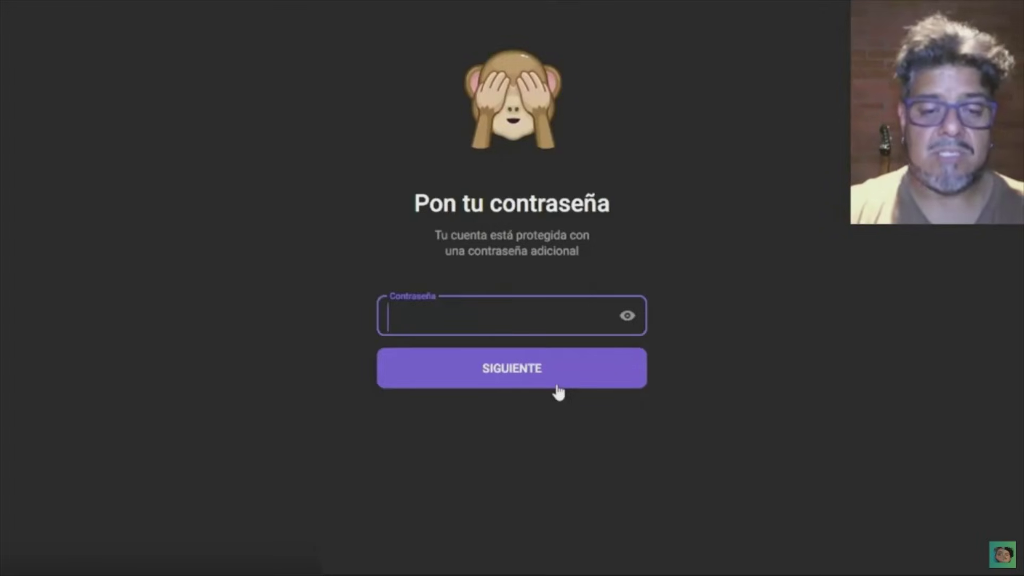
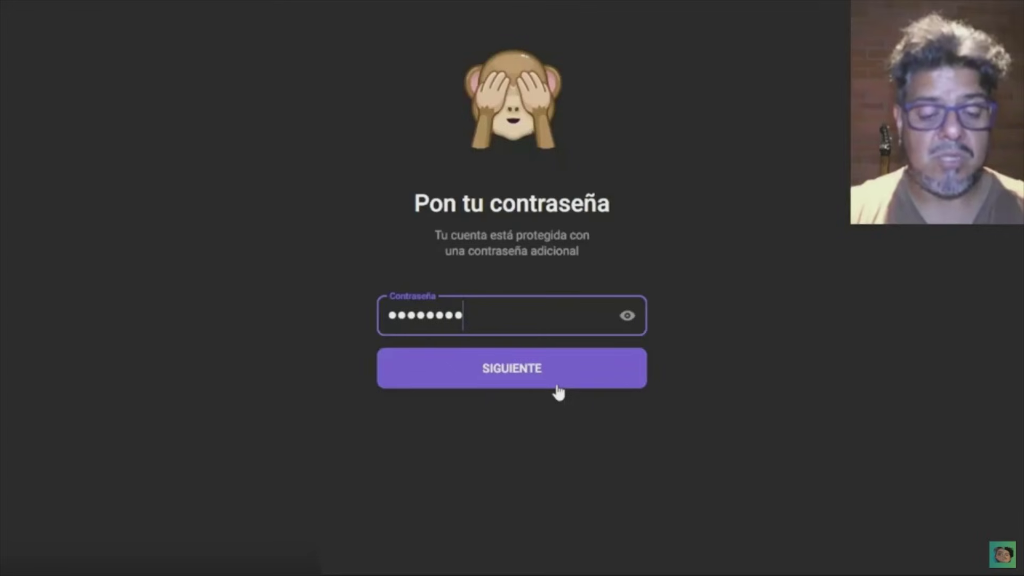
left_click(556, 385)
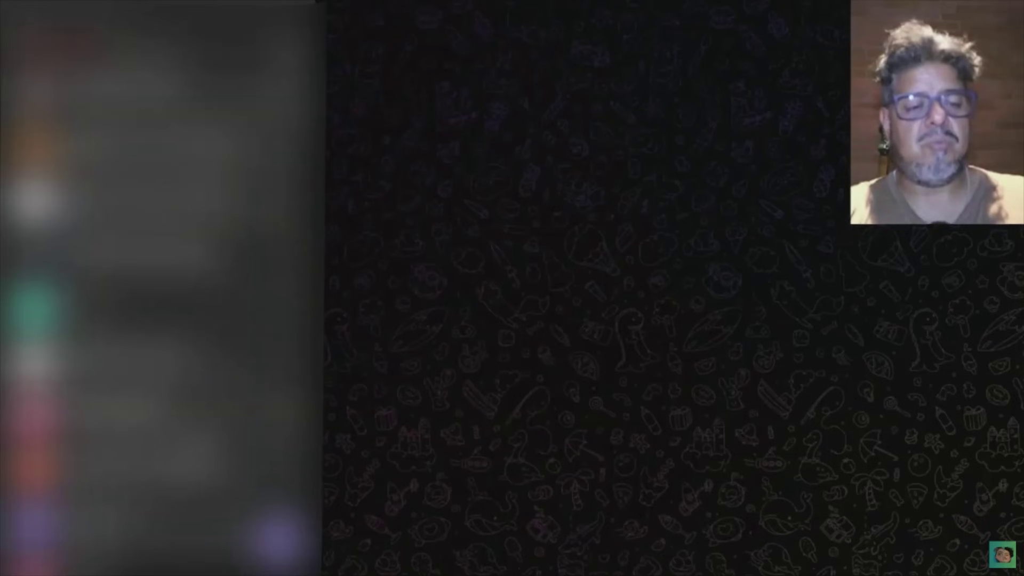
Open the private channel, scroll through its protected videos, and show its Info panel.
left_click(160, 411)
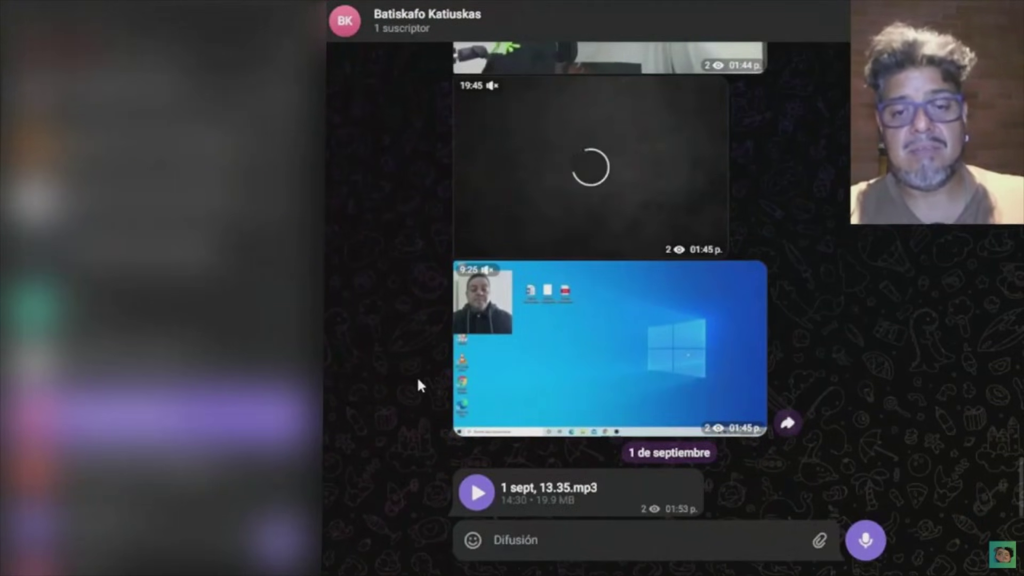
scroll(417, 376, "up", 5)
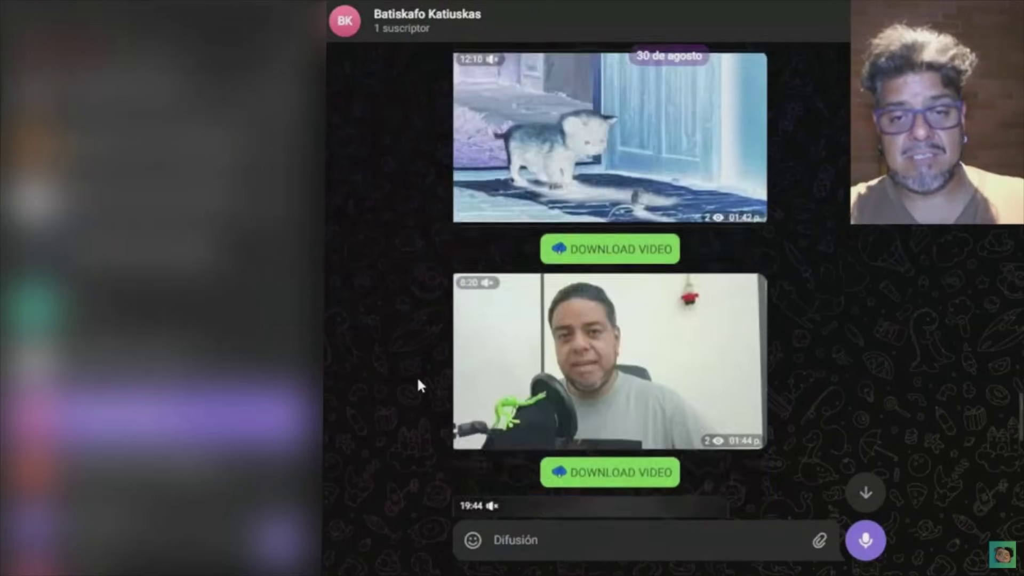
scroll(417, 376, "up", 5)
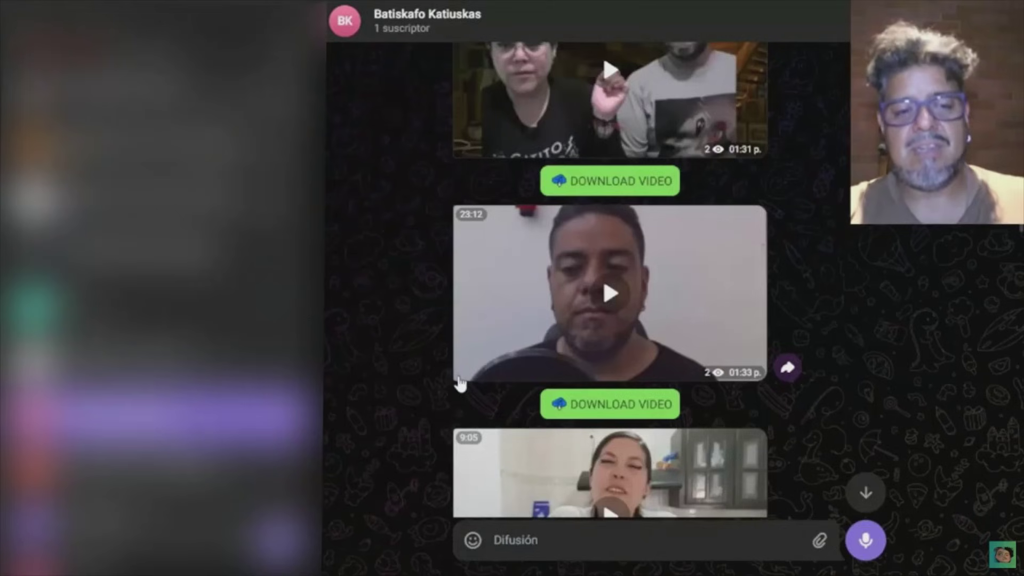
scroll(459, 383, "up", 5)
scroll(459, 383, "down", 5)
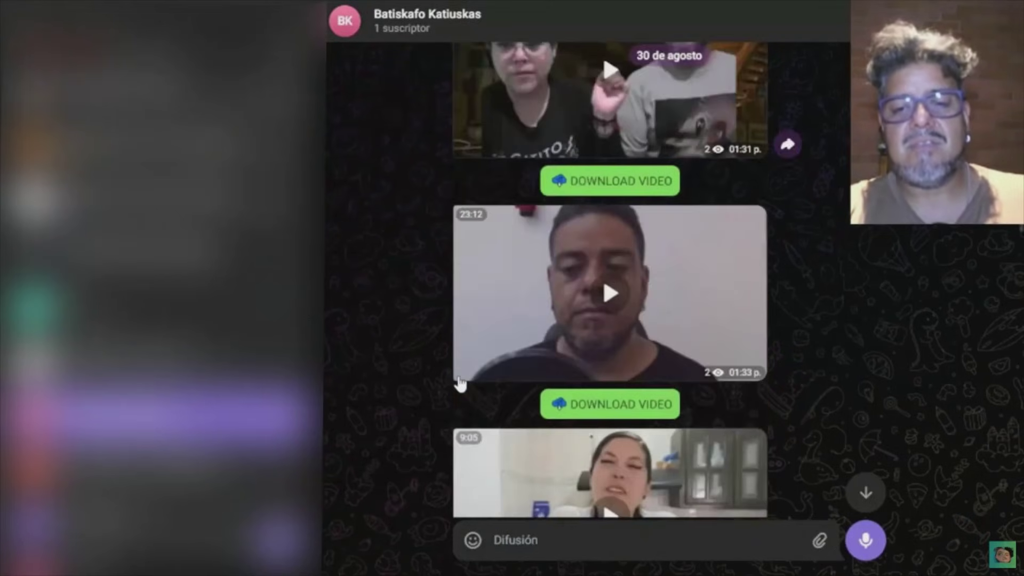
left_click(404, 17)
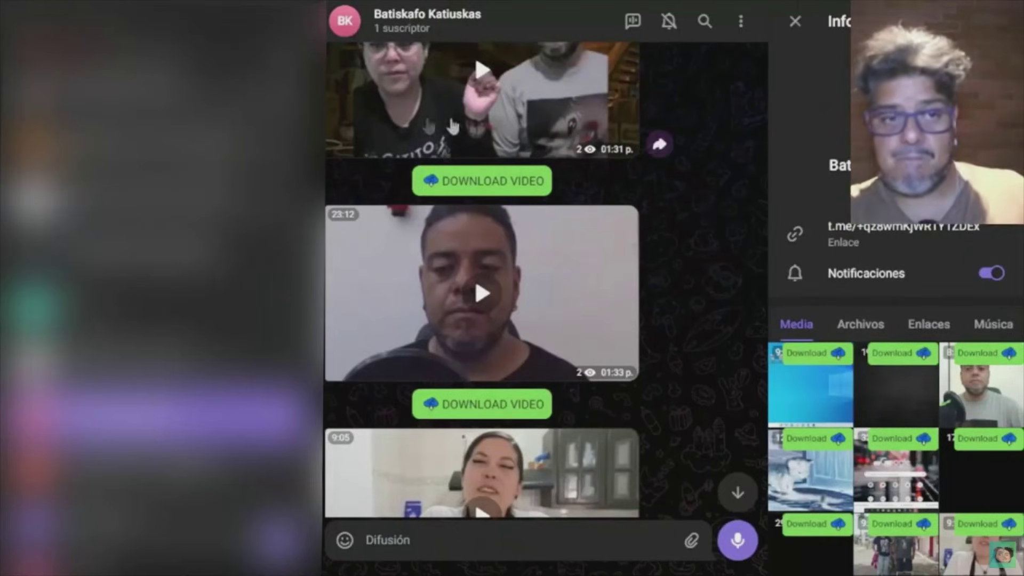
left_click(383, 32)
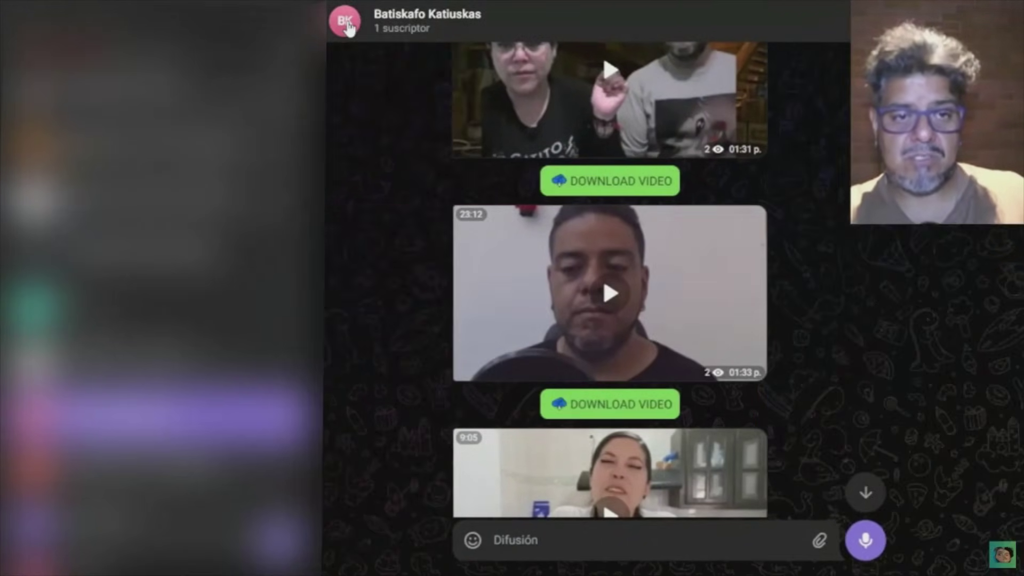
left_click(383, 32)
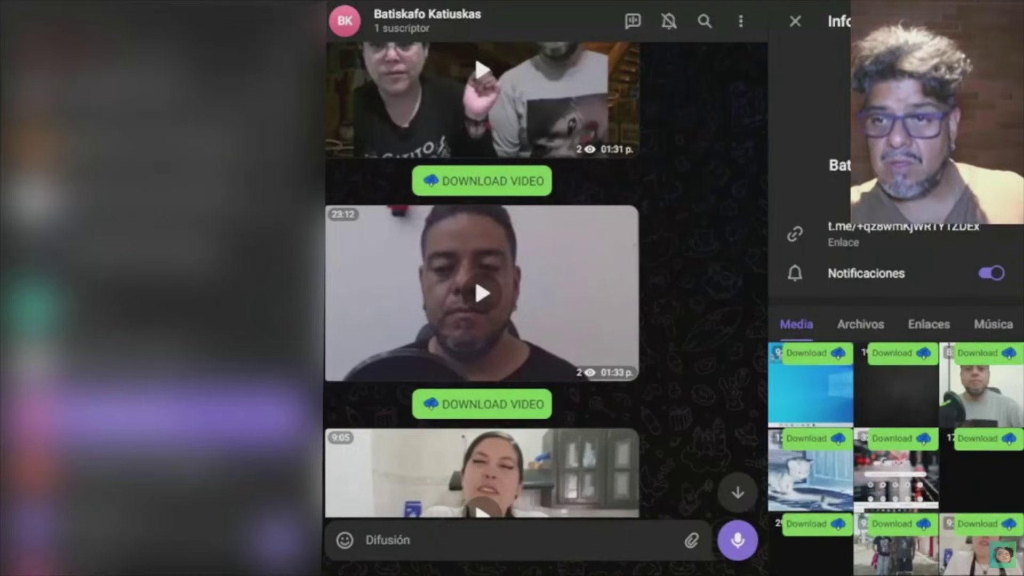
left_click(997, 22)
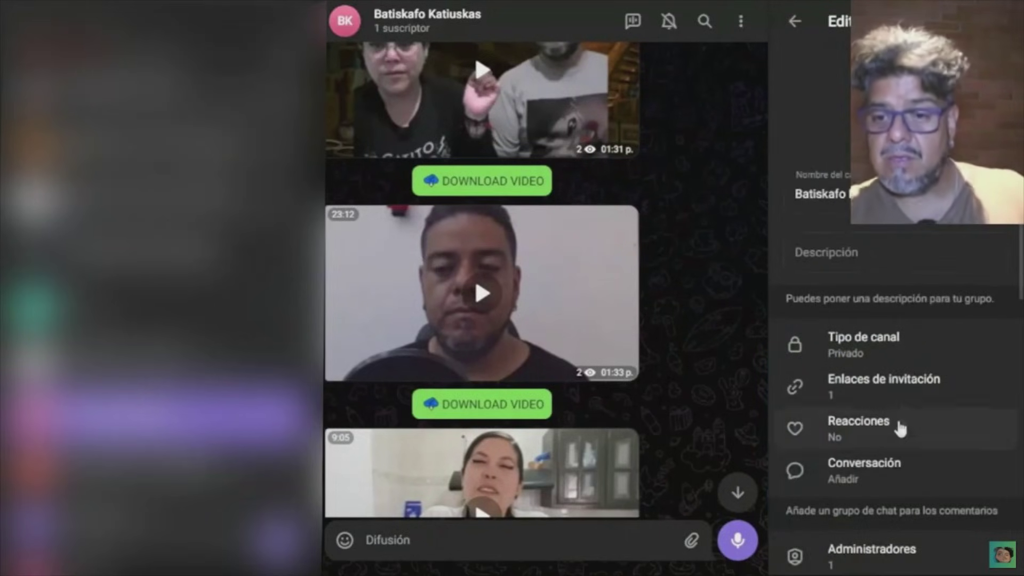
scroll(899, 470, "down", 5)
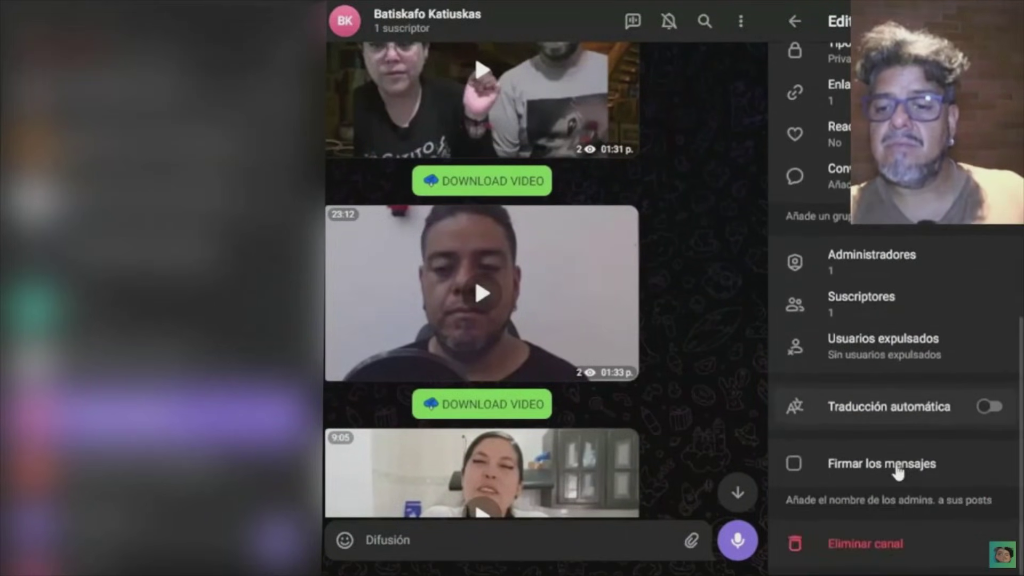
scroll(899, 469, "up", 5)
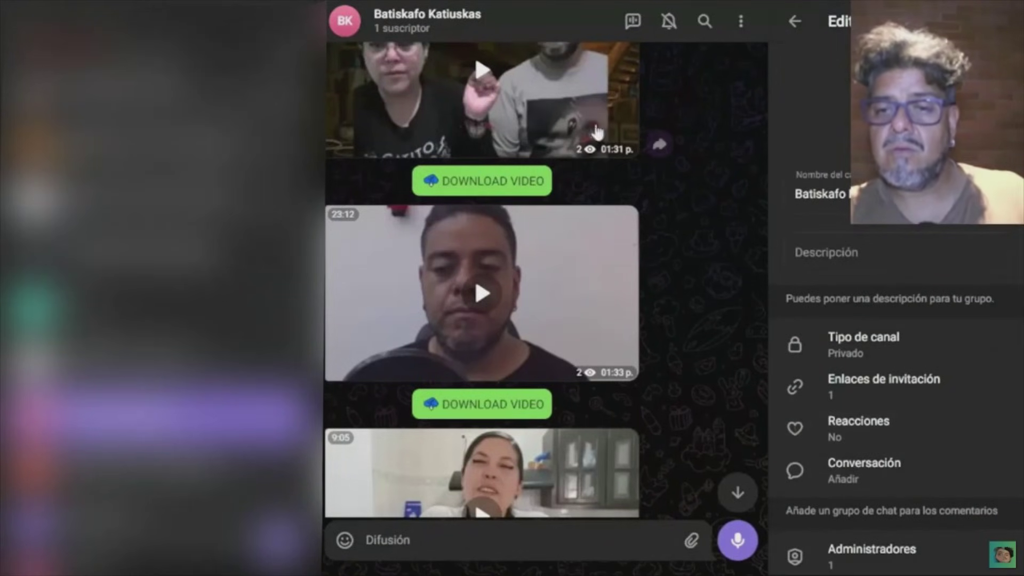
left_click(791, 24)
left_click(742, 23)
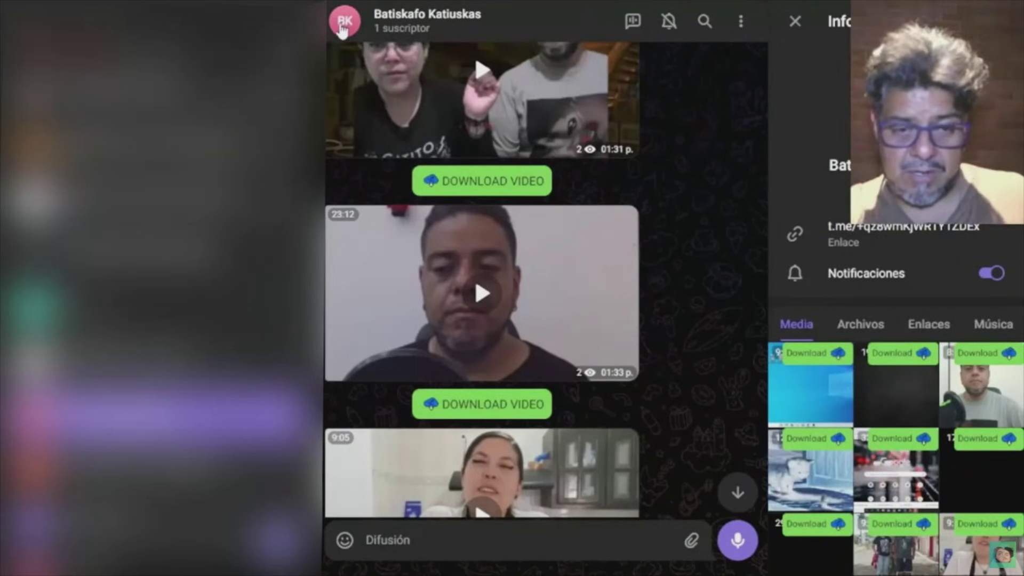
left_click(342, 30)
left_click(779, 22)
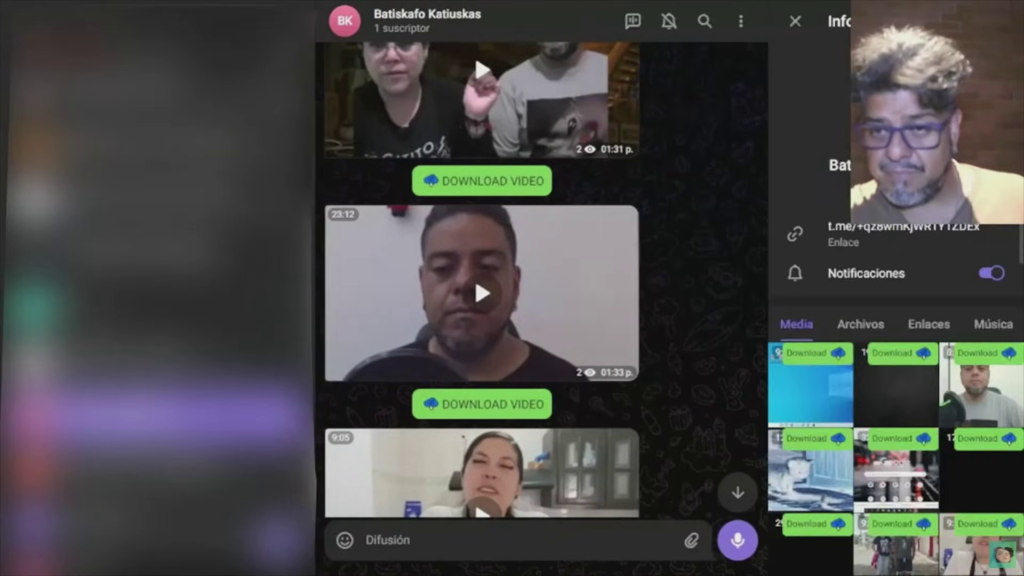
scroll(893, 290, "down", 5)
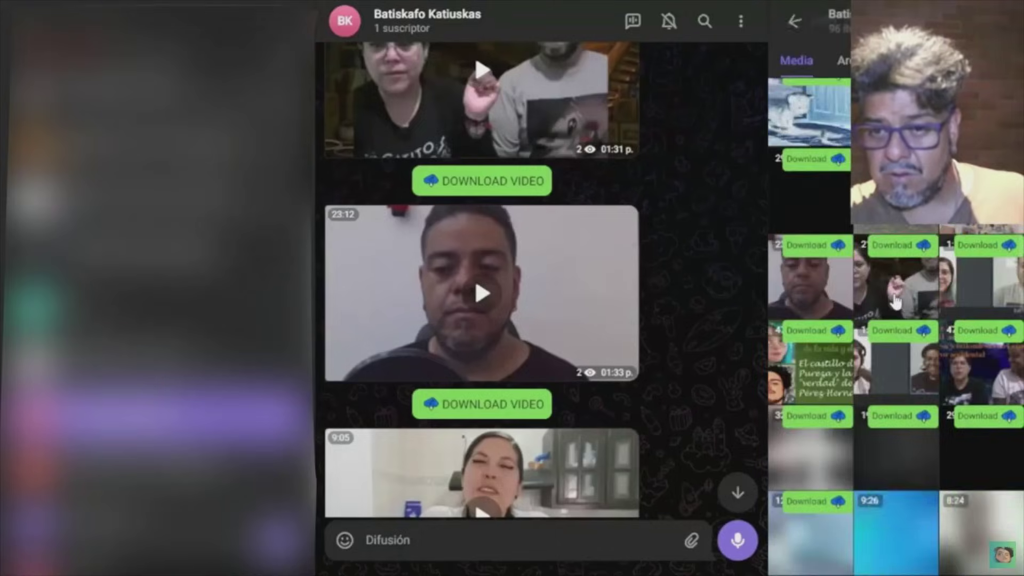
scroll(893, 291, "up", 5)
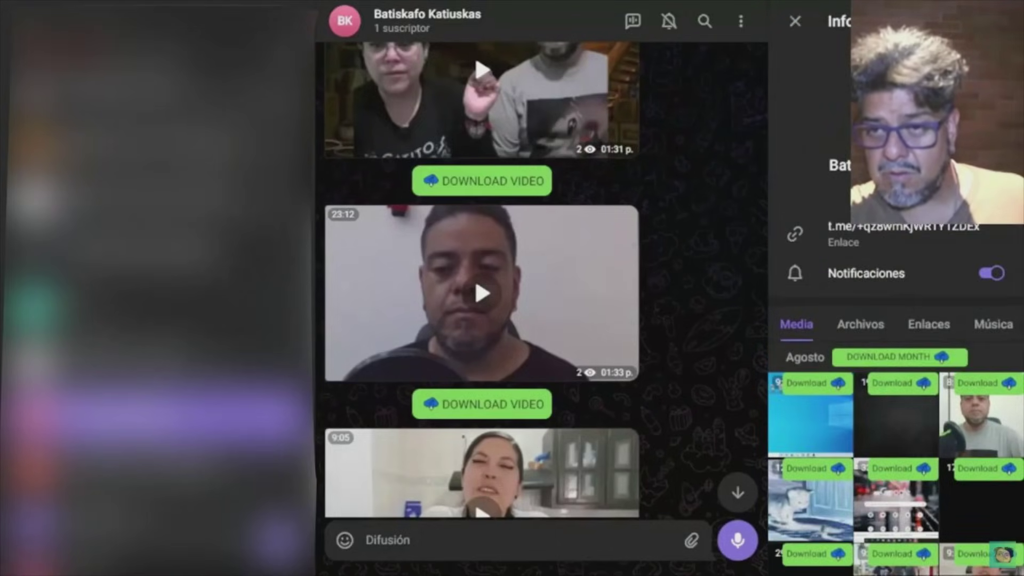
left_click(979, 21)
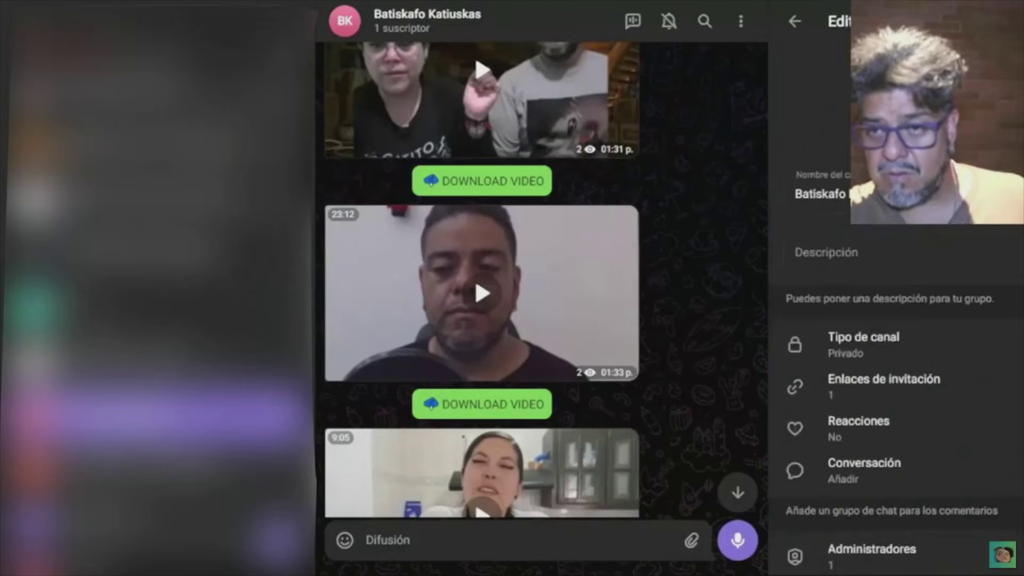
Switch on 'Restringir guardar contenido' under Tipo de canal and close the channel panel.
left_click(873, 346)
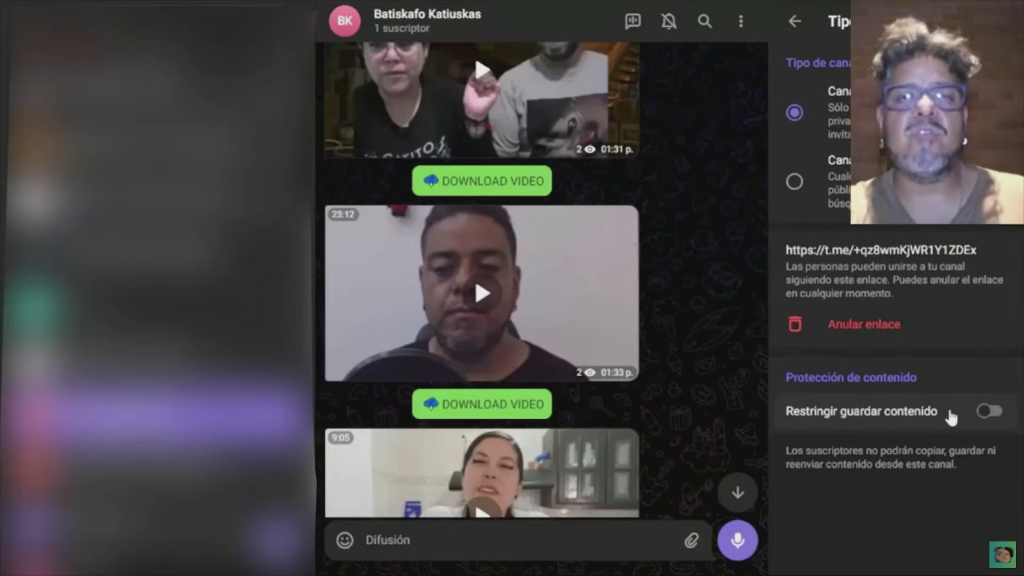
left_click(991, 412)
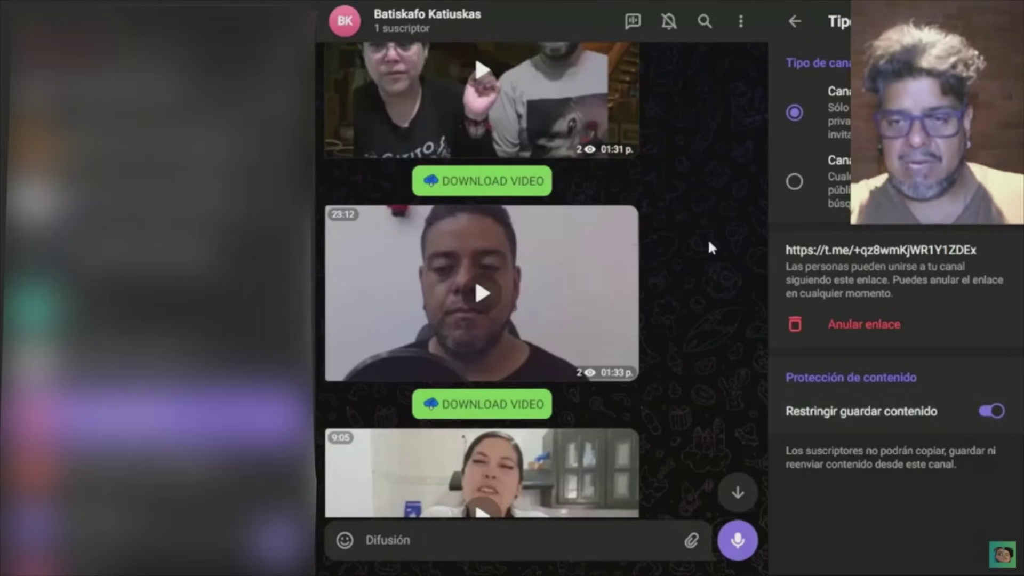
left_click(795, 22)
left_click(798, 21)
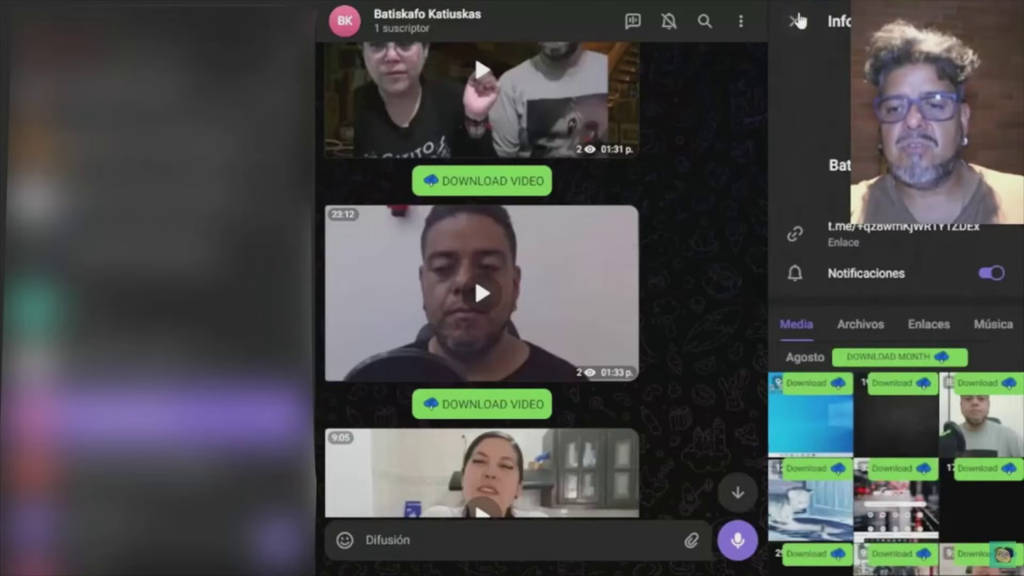
left_click(797, 21)
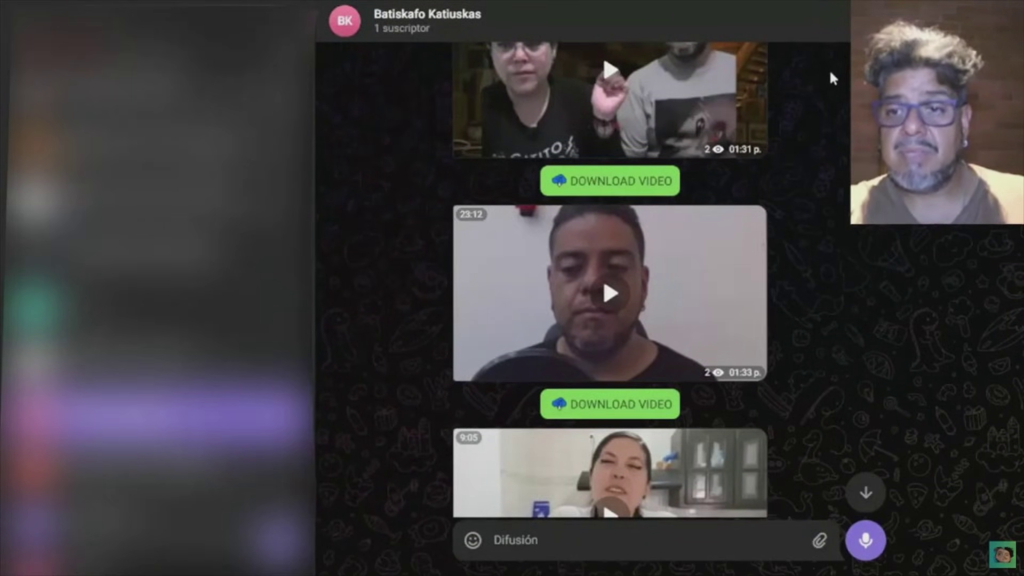
Reopen Tipo de canal to verify content restriction is on, then close the Info panel.
left_click(421, 26)
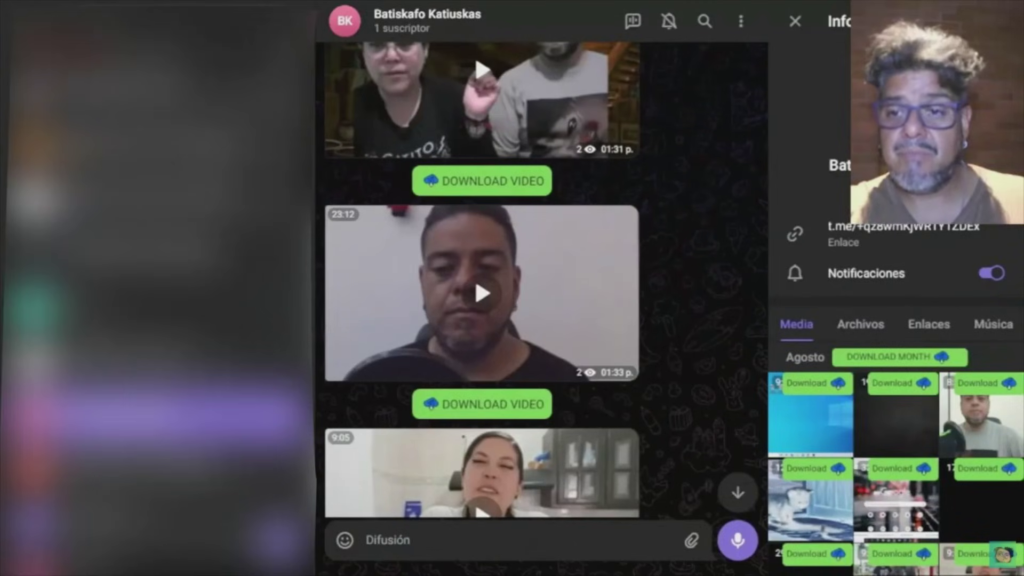
left_click(1003, 22)
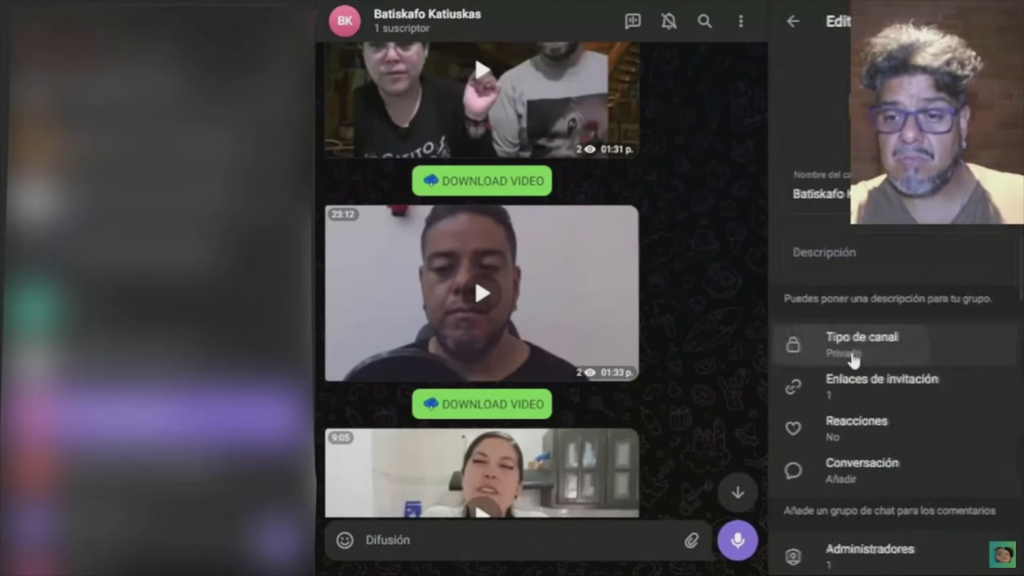
left_click(850, 360)
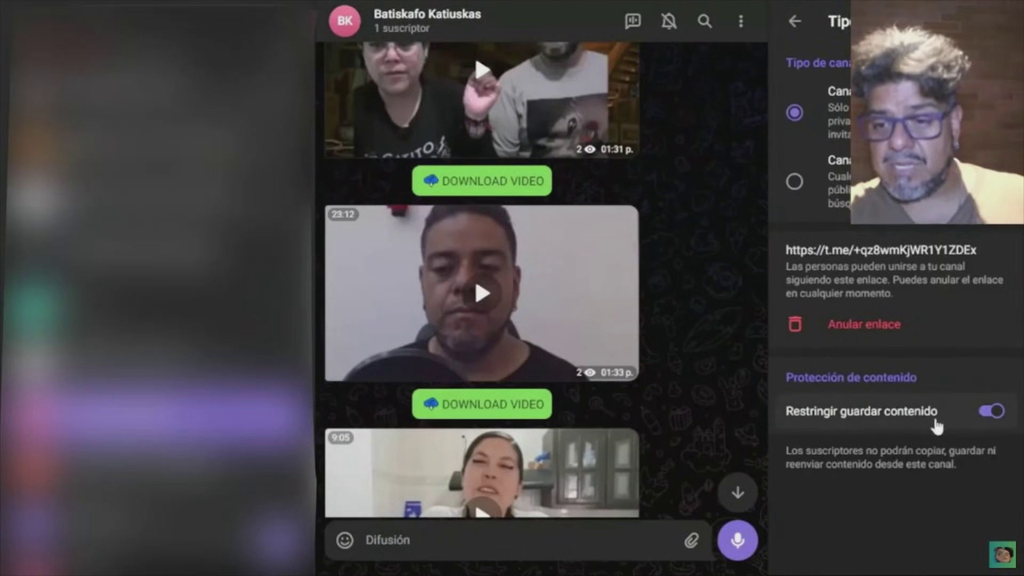
left_click(795, 21)
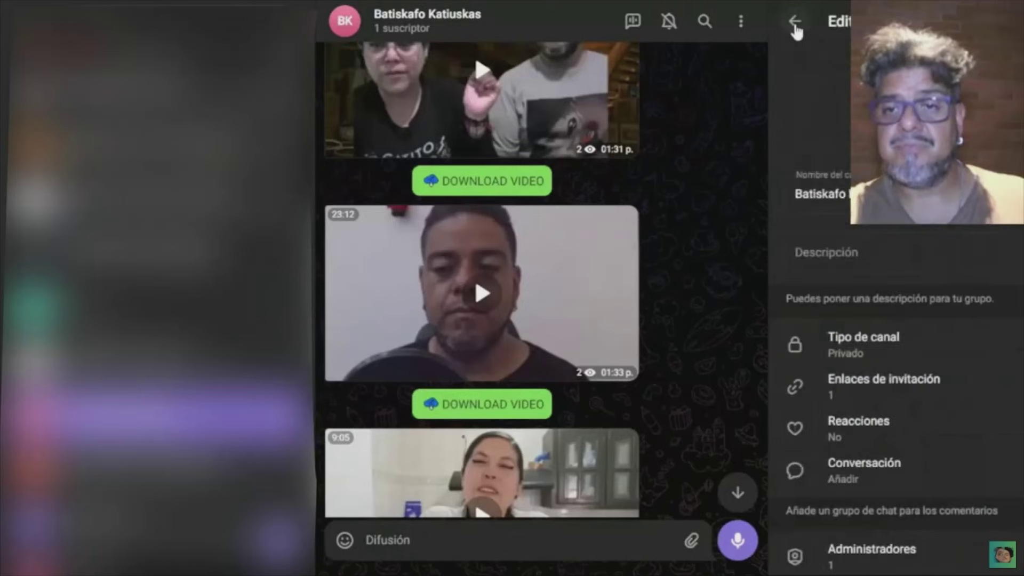
left_click(795, 24)
left_click(795, 24)
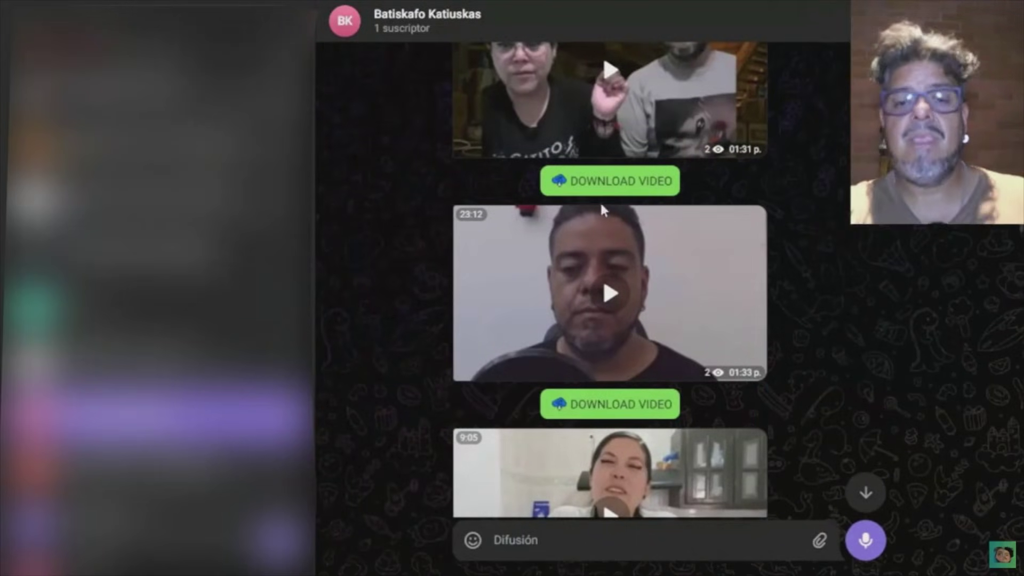
Scroll through the channel videos, leave fullscreen, and close the open chat.
scroll(617, 262, "up", 3)
scroll(617, 261, "down", 5)
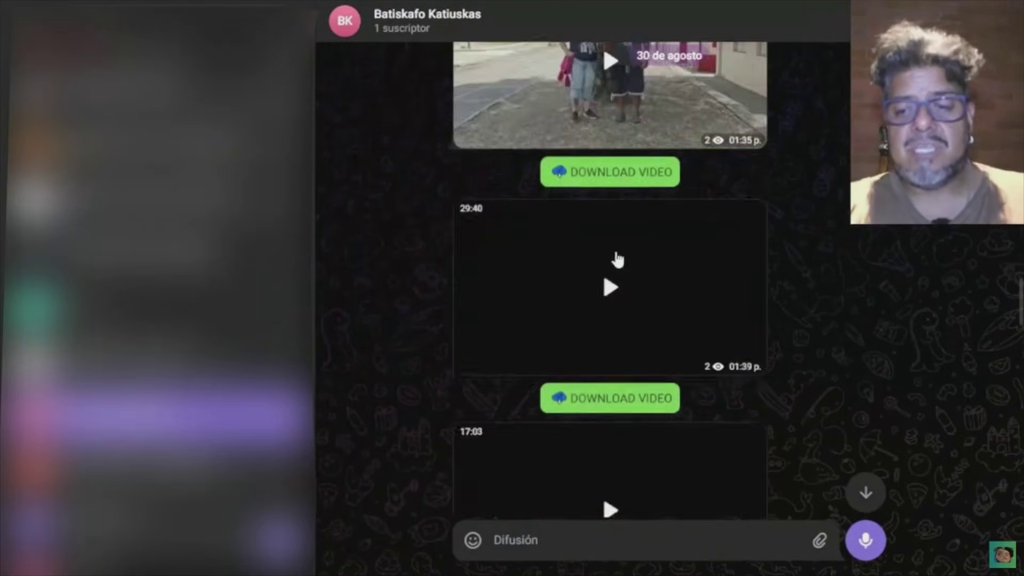
scroll(618, 260, "down", 10)
scroll(617, 261, "up", 7)
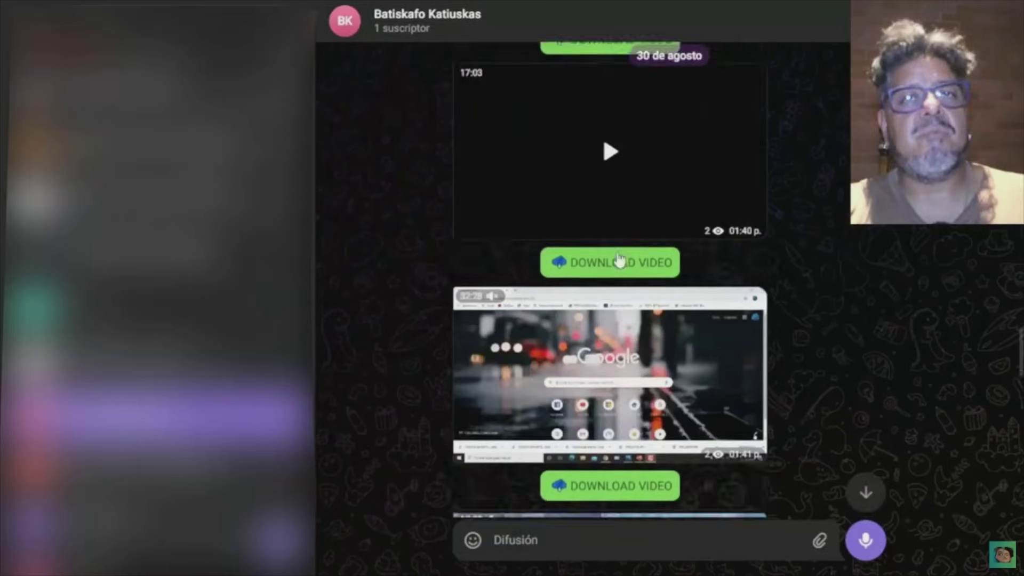
scroll(619, 261, "up", 10)
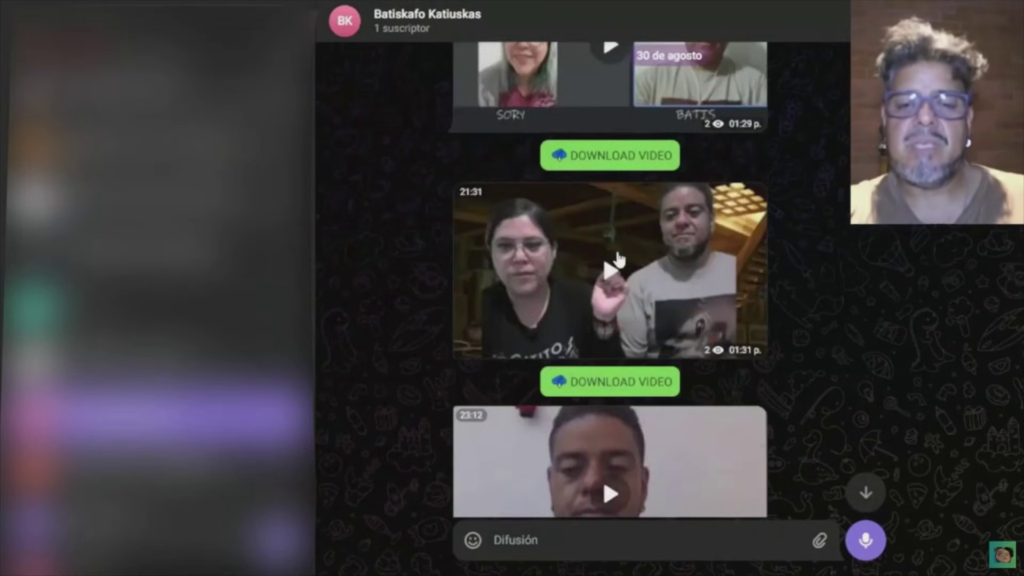
scroll(619, 261, "up", 8)
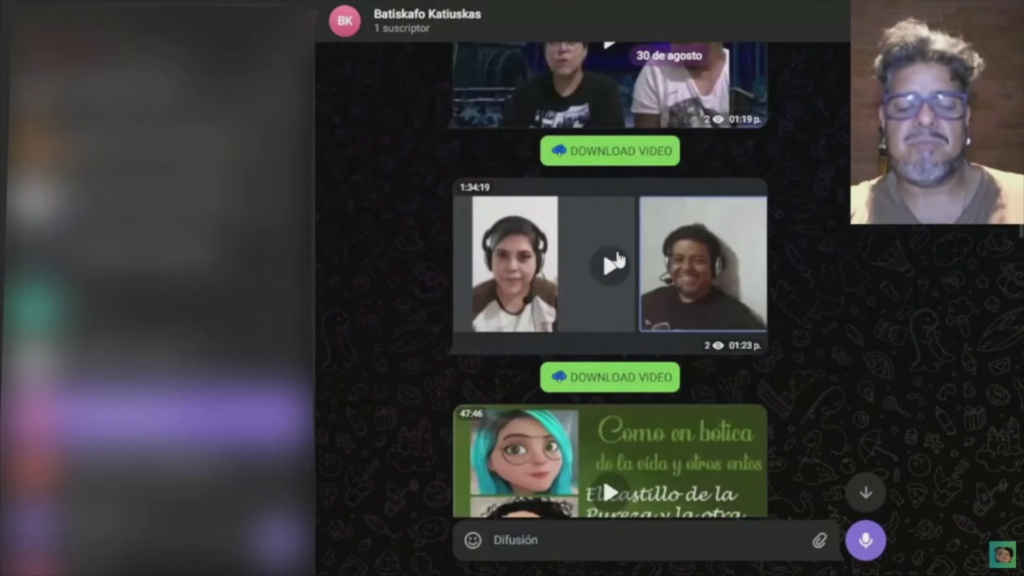
scroll(617, 259, "up", 12)
scroll(619, 259, "down", 4)
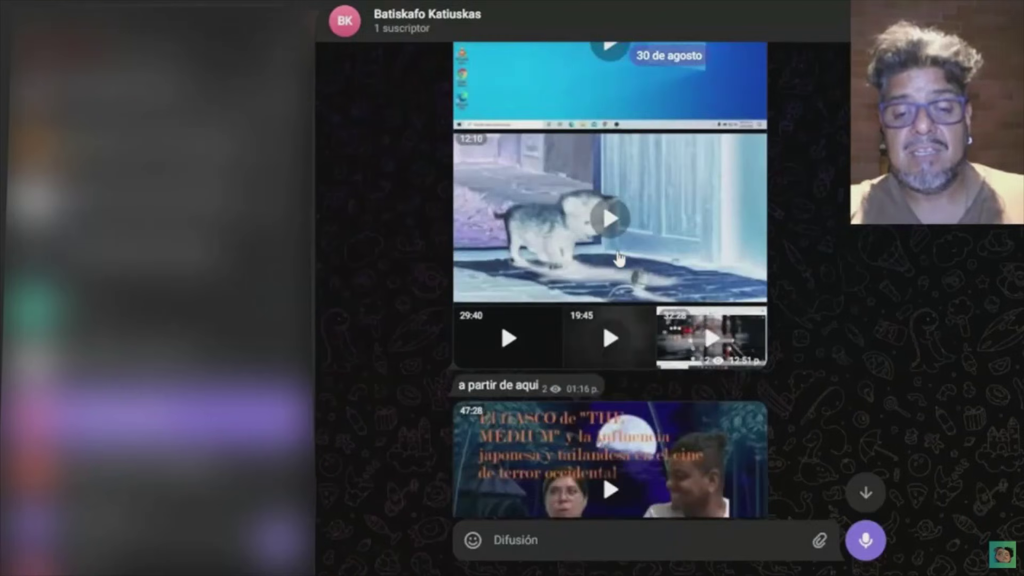
scroll(619, 260, "down", 4)
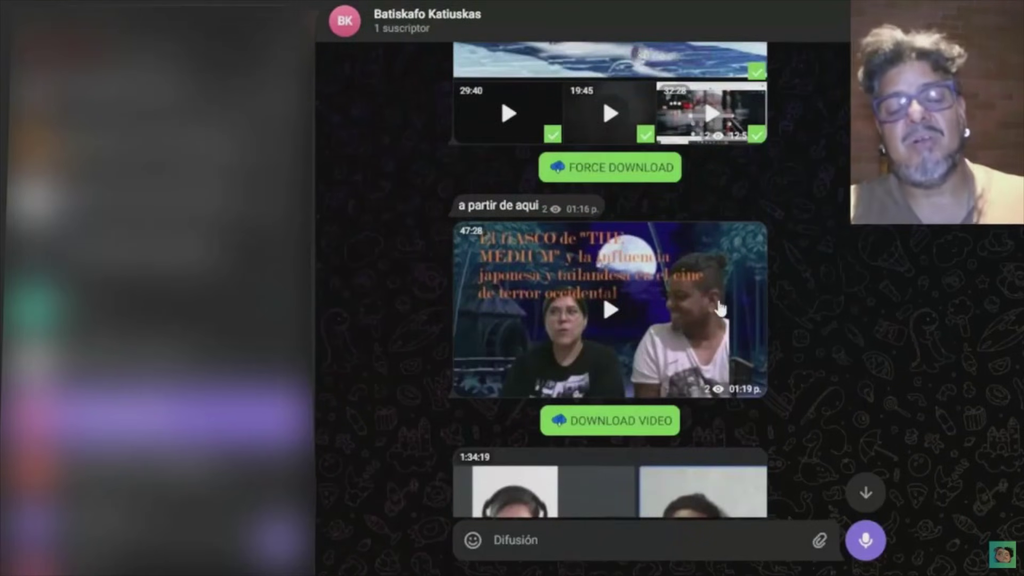
scroll(721, 316, "down", 3)
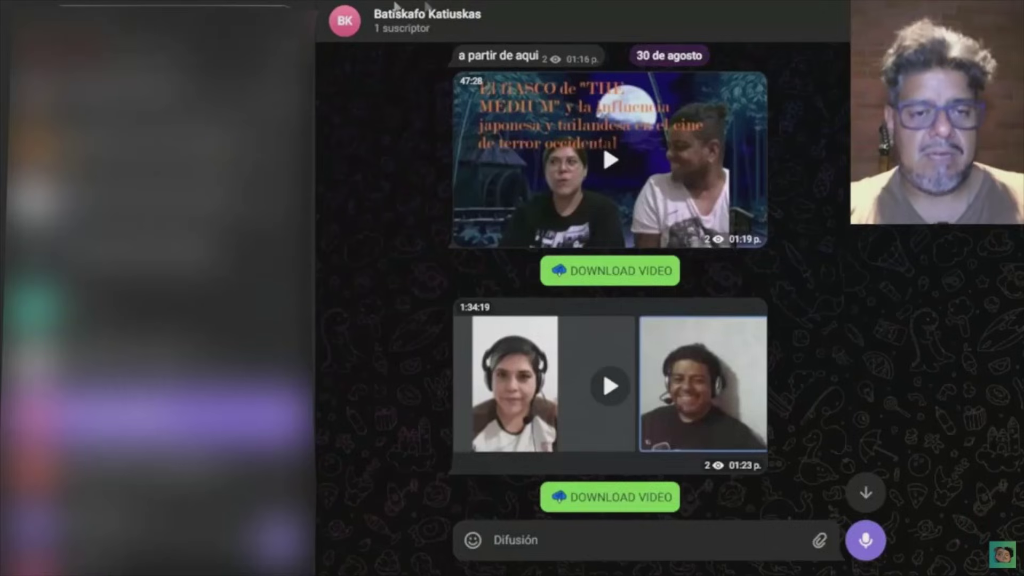
key("F11")
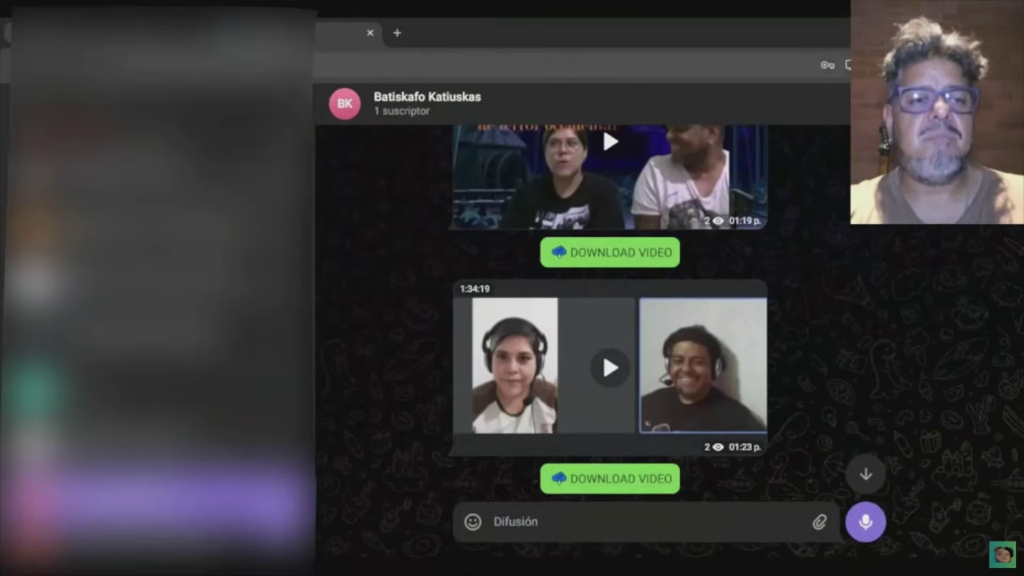
key("Escape")
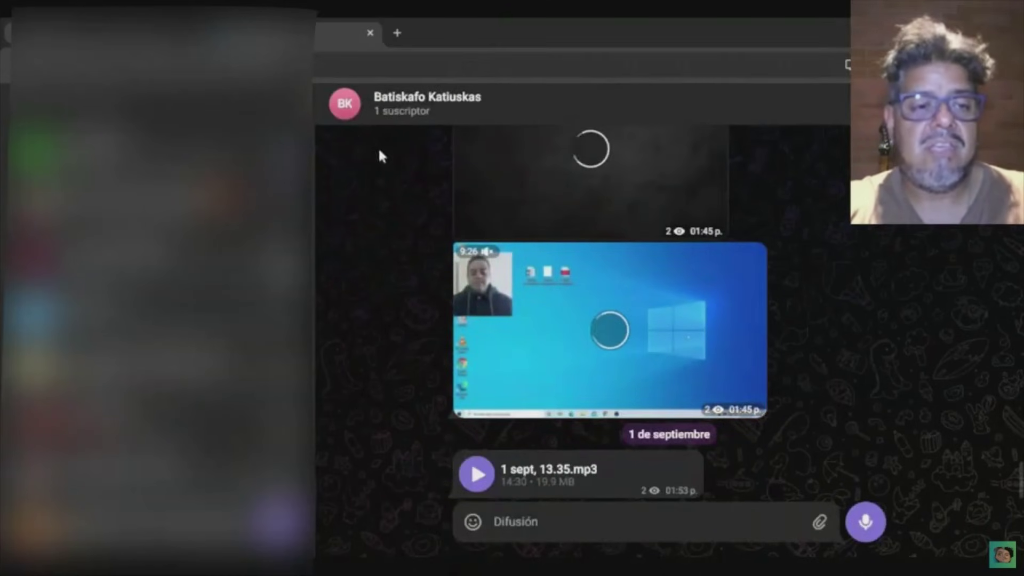
scroll(400, 139, "up", 5)
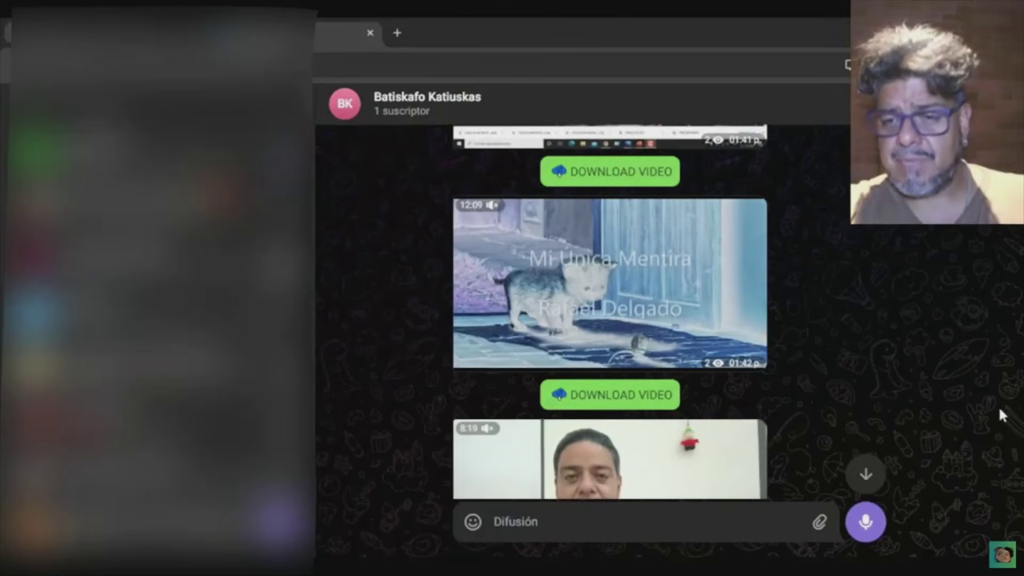
Go fullscreen with F11 and scroll to the 'a partir de aqui' message and 47:28 video.
key("F11")
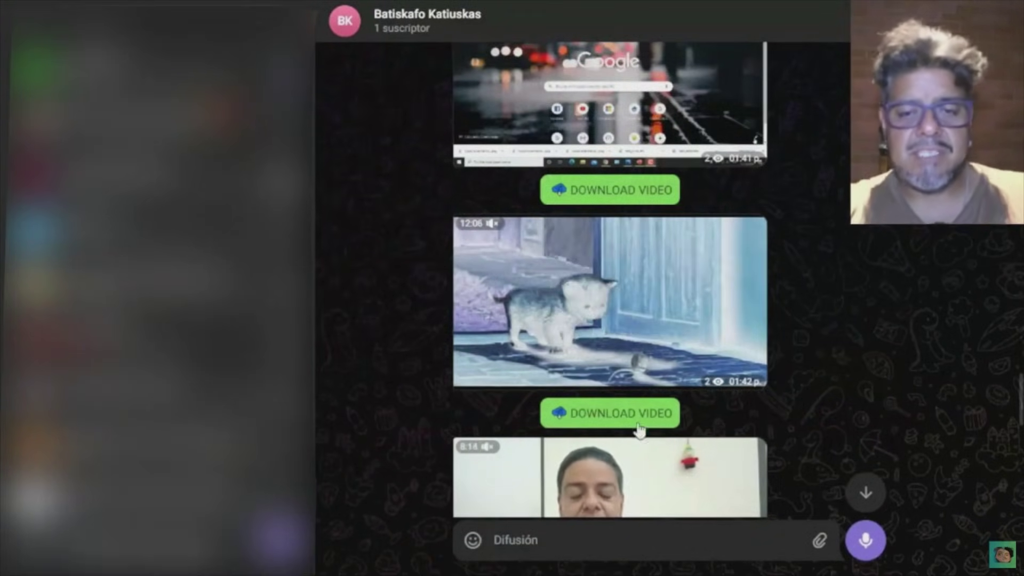
scroll(640, 427, "up", 5)
scroll(638, 430, "up", 10)
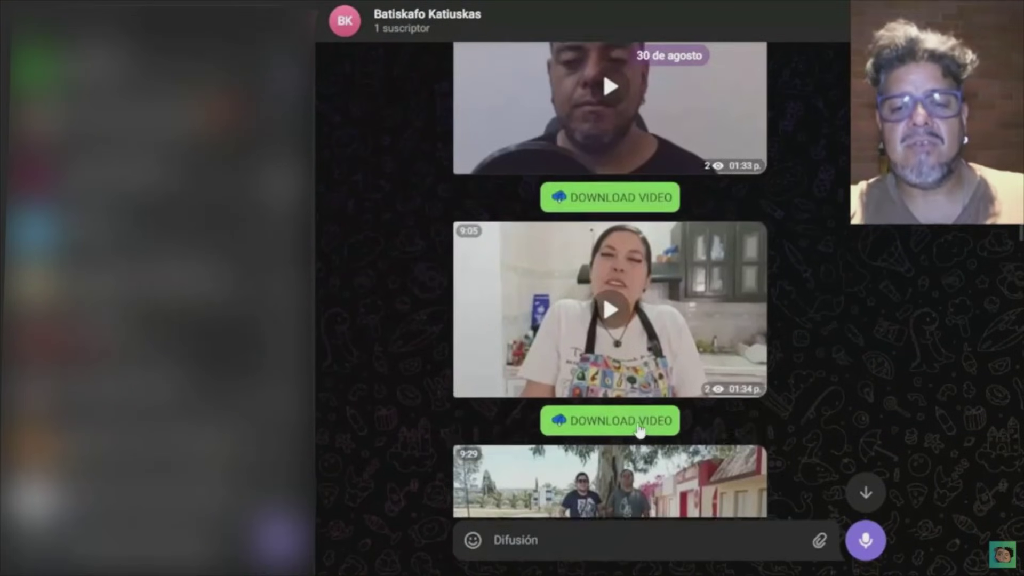
scroll(639, 430, "up", 10)
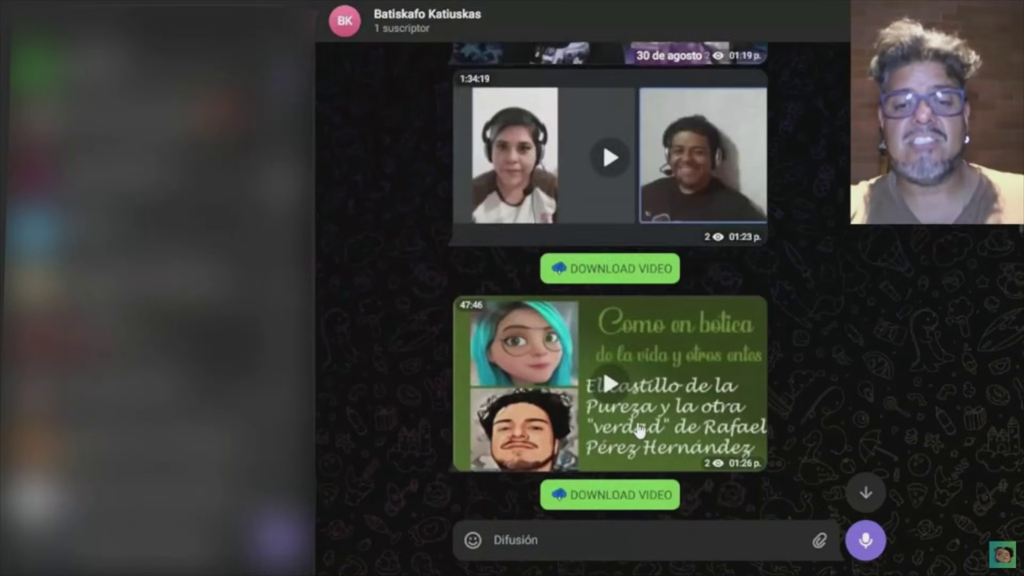
scroll(638, 430, "down", 5)
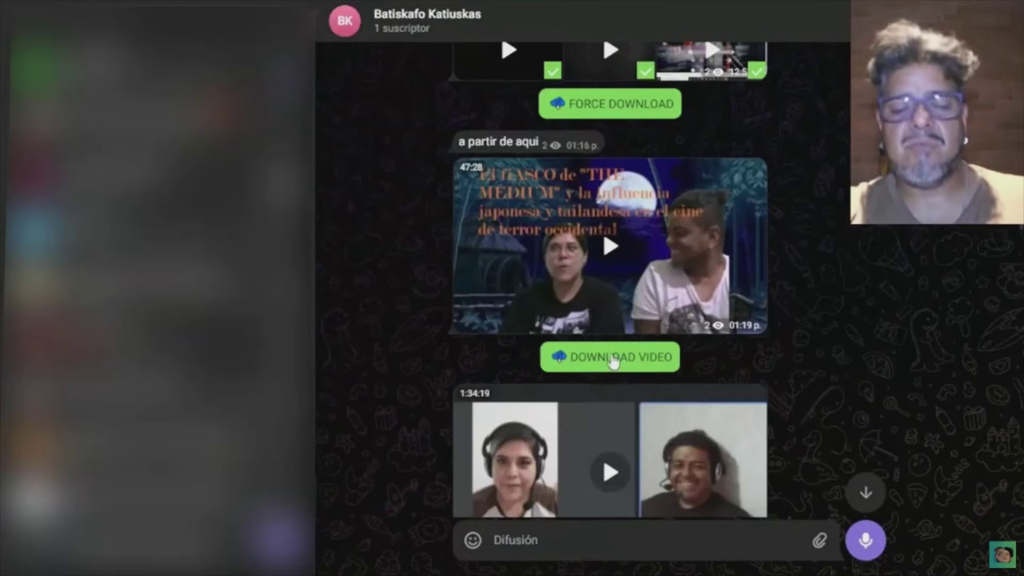
scroll(613, 361, "down", 3)
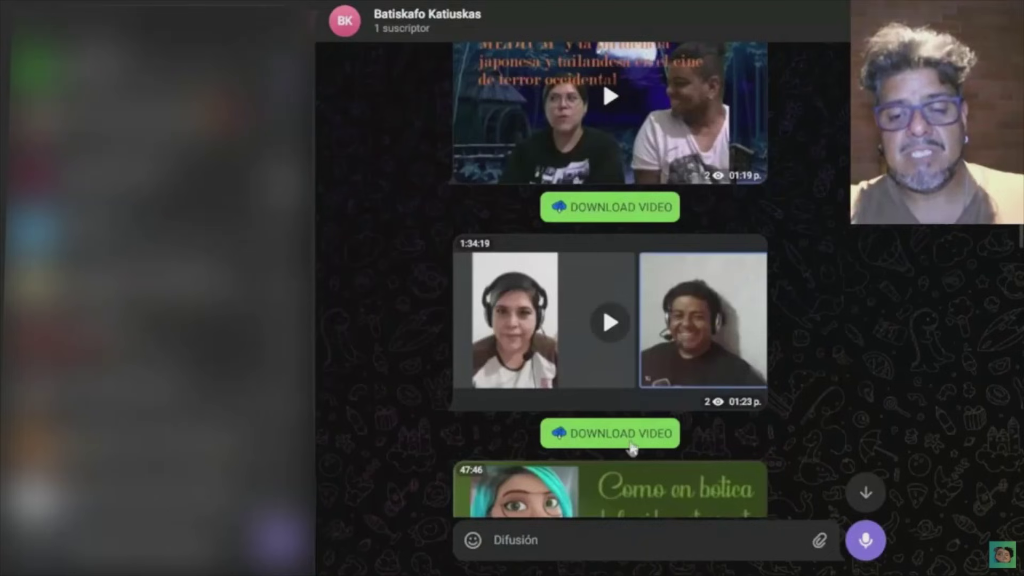
scroll(632, 448, "down", 6)
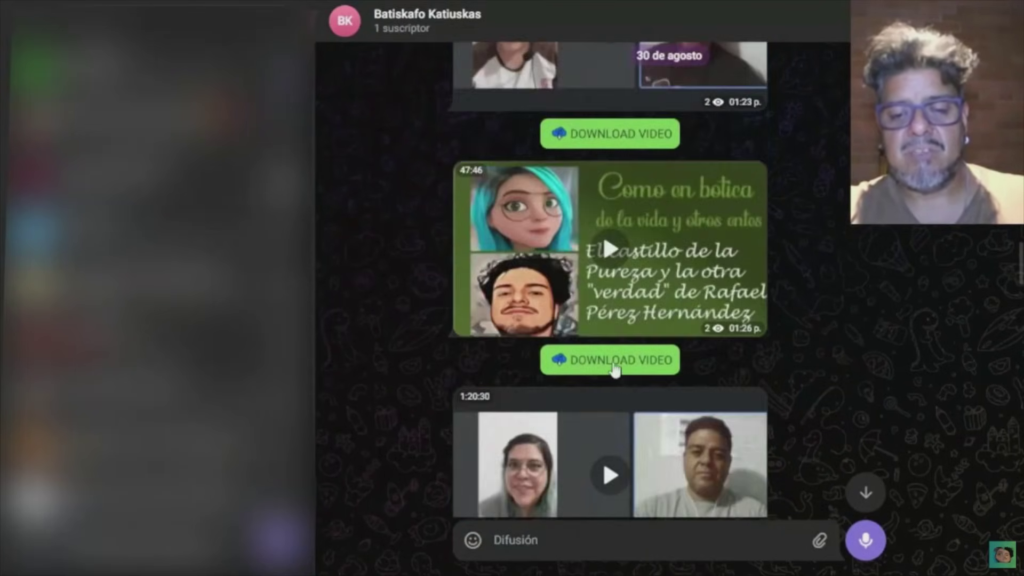
scroll(616, 368, "down", 6)
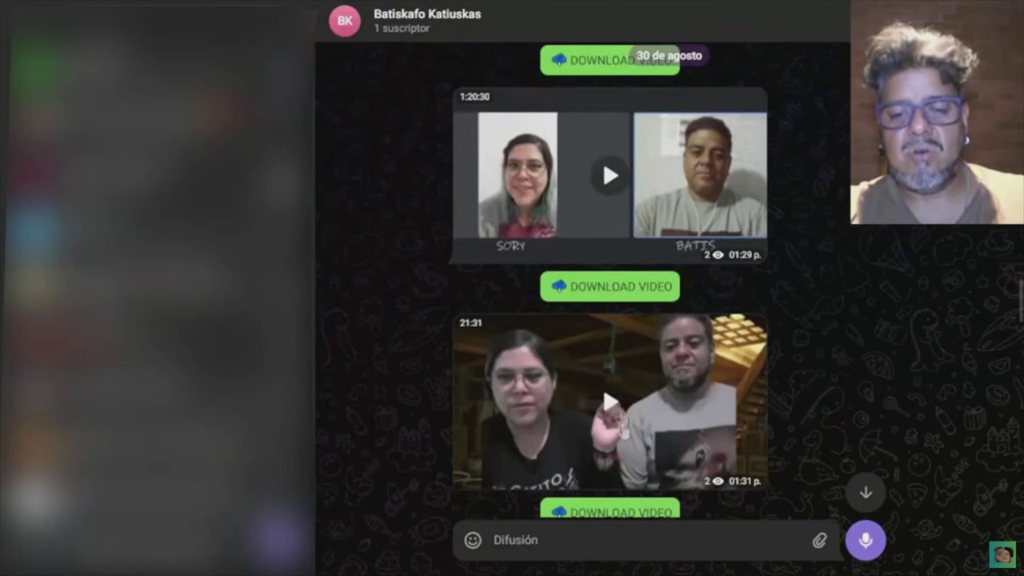
scroll(611, 379, "down", 3)
scroll(611, 379, "down", 5)
scroll(612, 393, "up", 12)
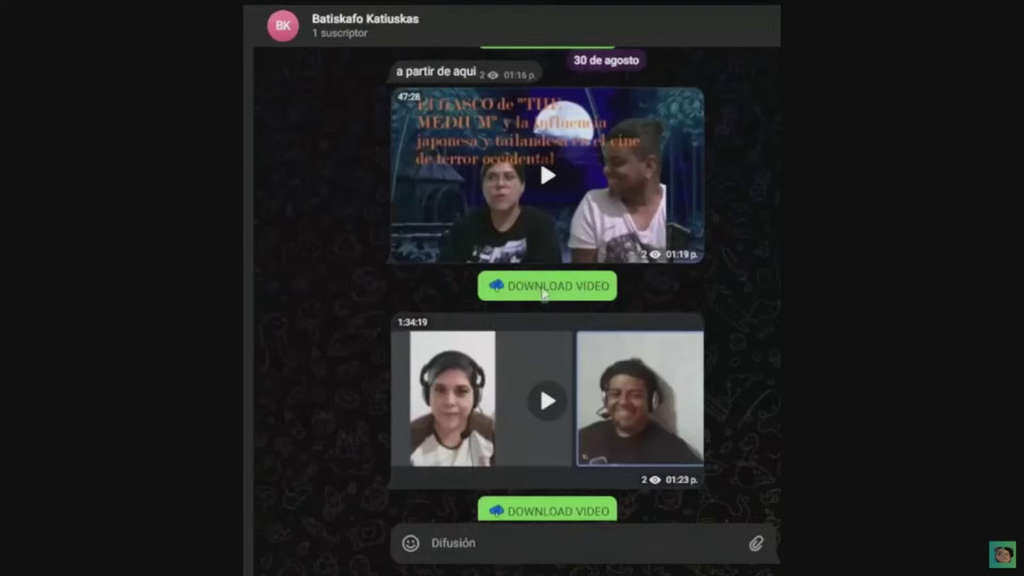
Start downloads of the 47:28, 1:34:19, Como en botica and 1:20:30 videos.
left_click(560, 285)
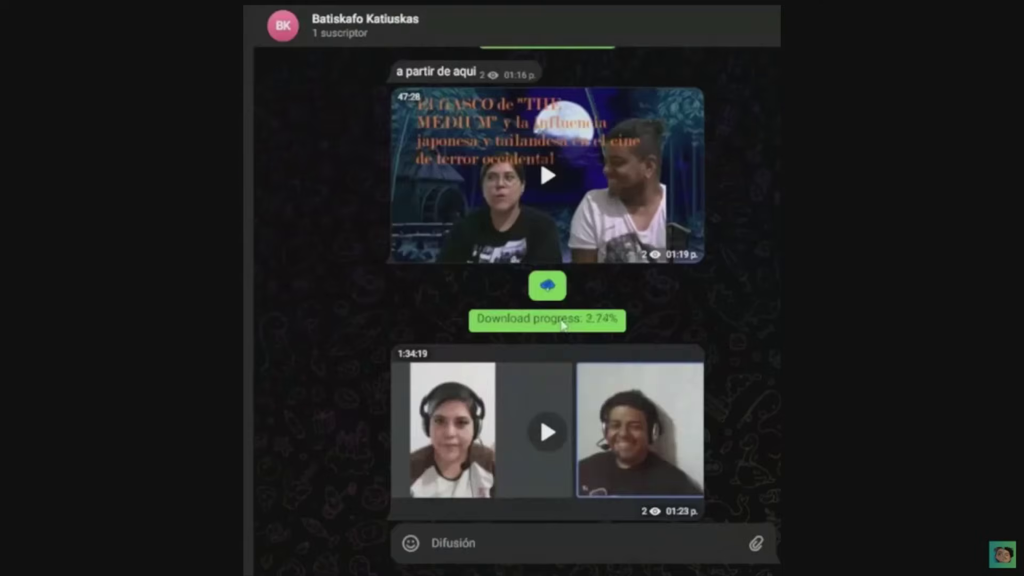
scroll(562, 324, "down", 5)
left_click(562, 320)
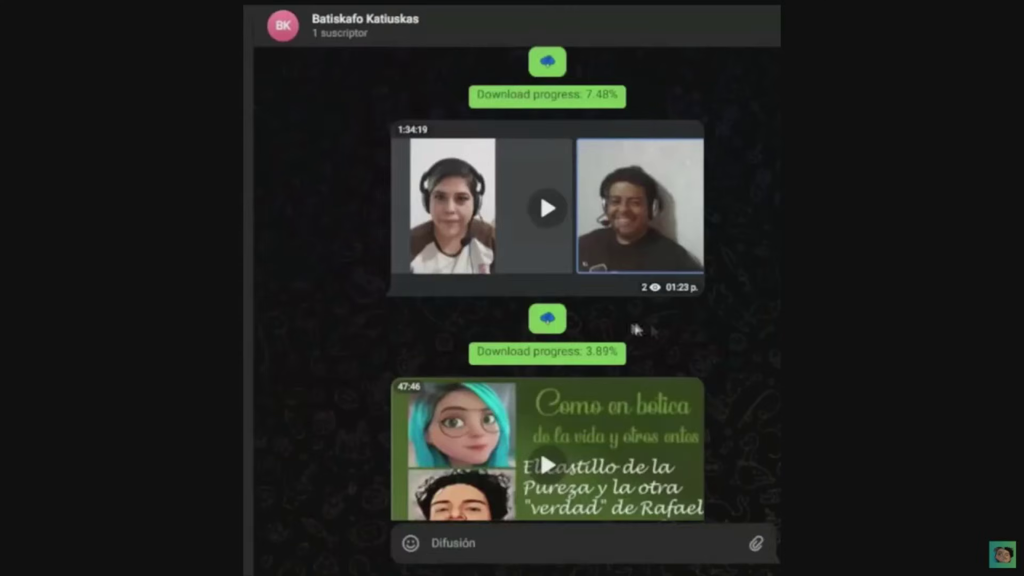
scroll(766, 366, "down", 5)
left_click(578, 277)
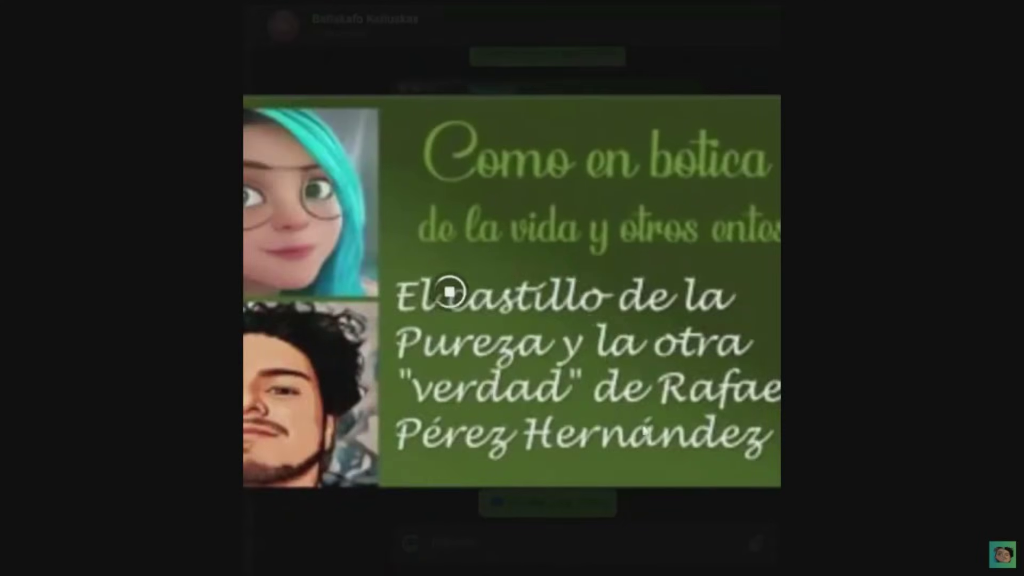
key("Escape")
scroll(557, 315, "down", 5)
left_click(556, 315)
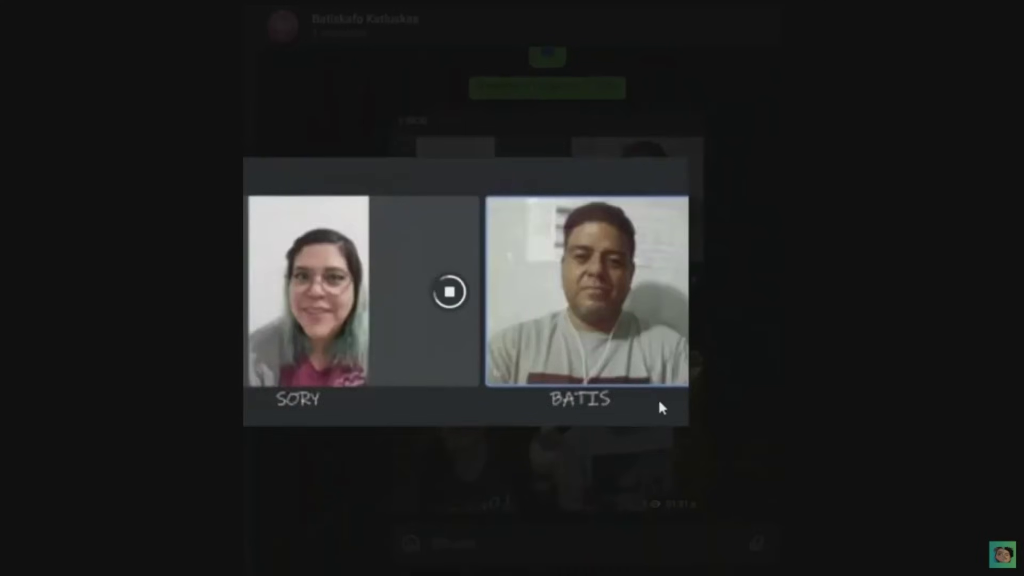
key("Escape")
Scroll through the channel while the video downloads run to completion.
scroll(659, 407, "down", 3)
scroll(659, 406, "up", 4)
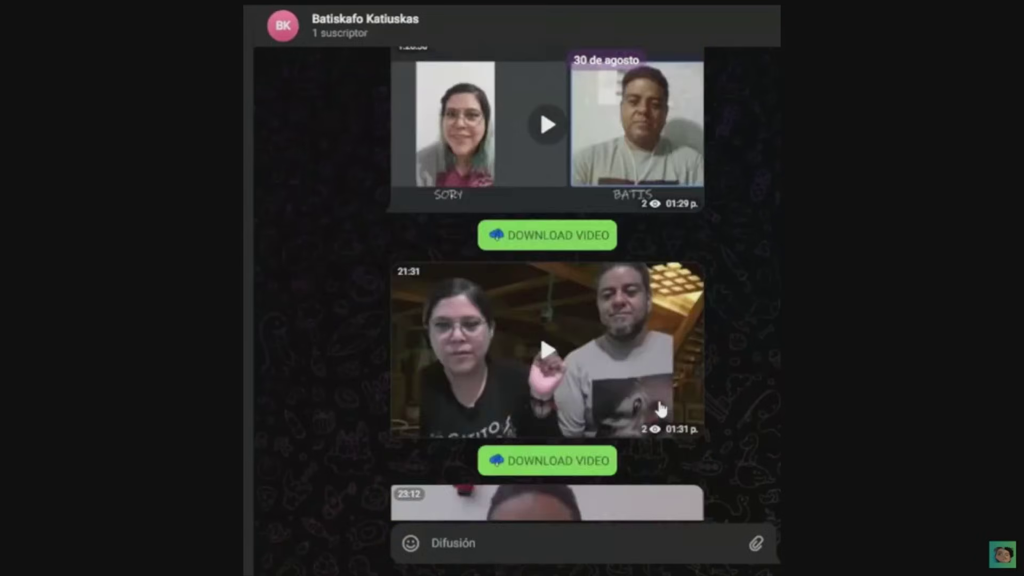
scroll(657, 406, "up", 10)
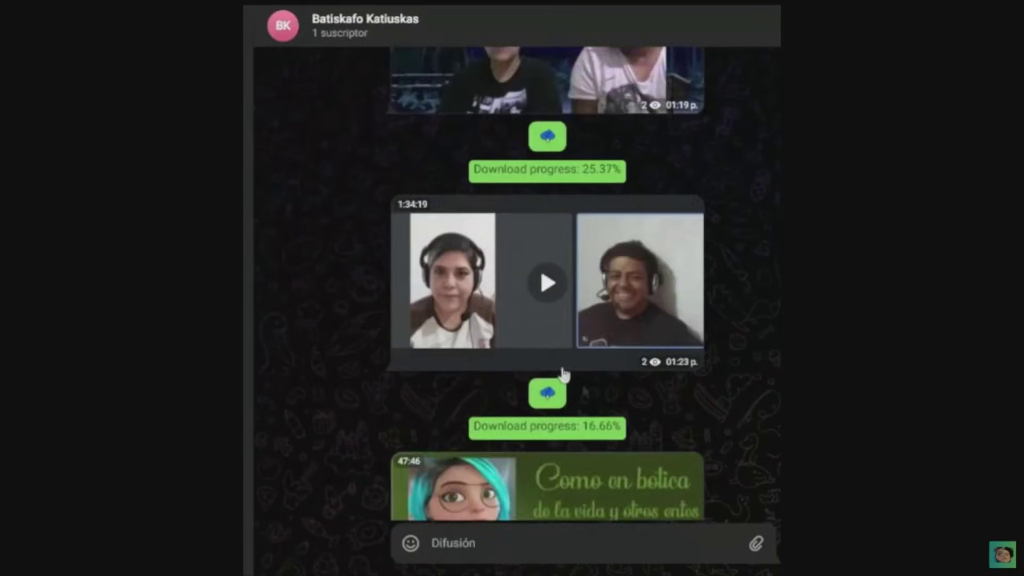
scroll(565, 366, "down", 5)
scroll(612, 288, "down", 5)
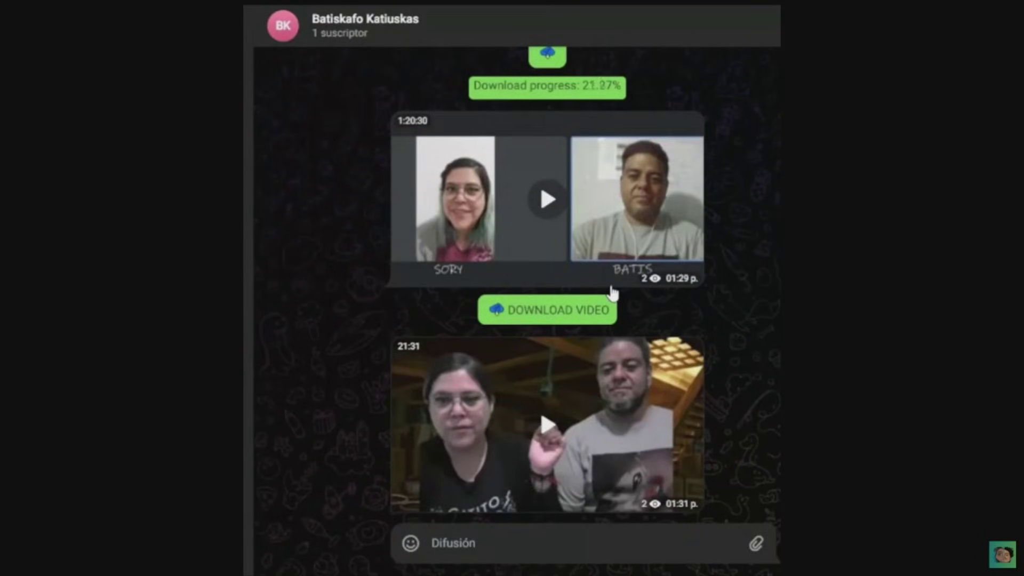
scroll(614, 294, "up", 7)
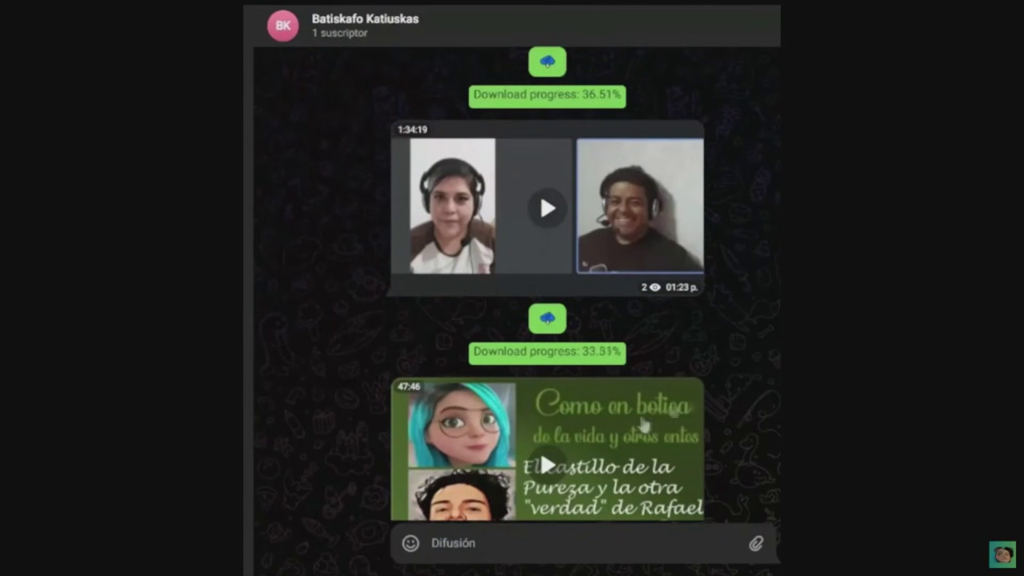
scroll(731, 405, "down", 10)
scroll(729, 399, "up", 11)
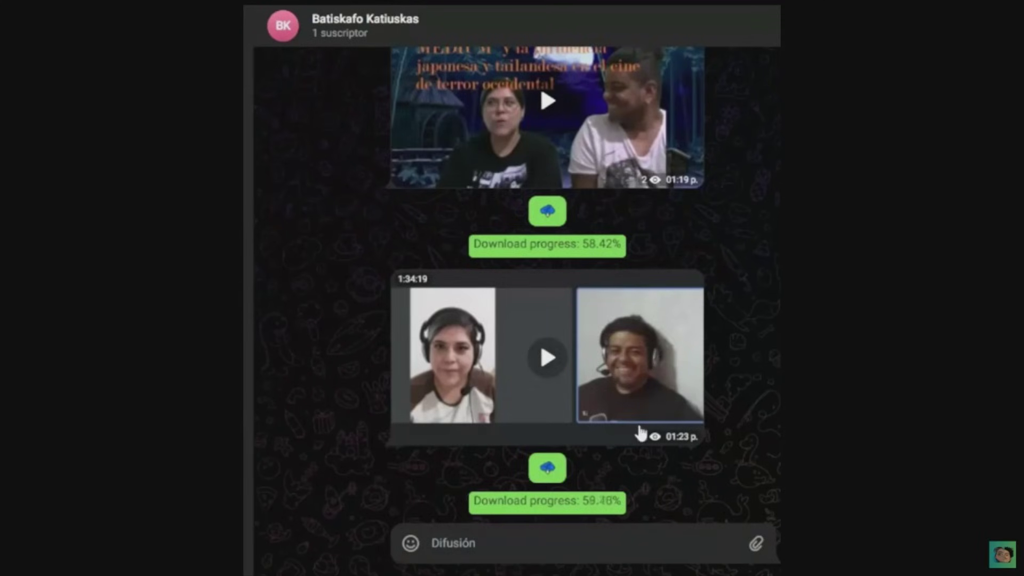
scroll(640, 430, "down", 10)
scroll(640, 430, "up", 9)
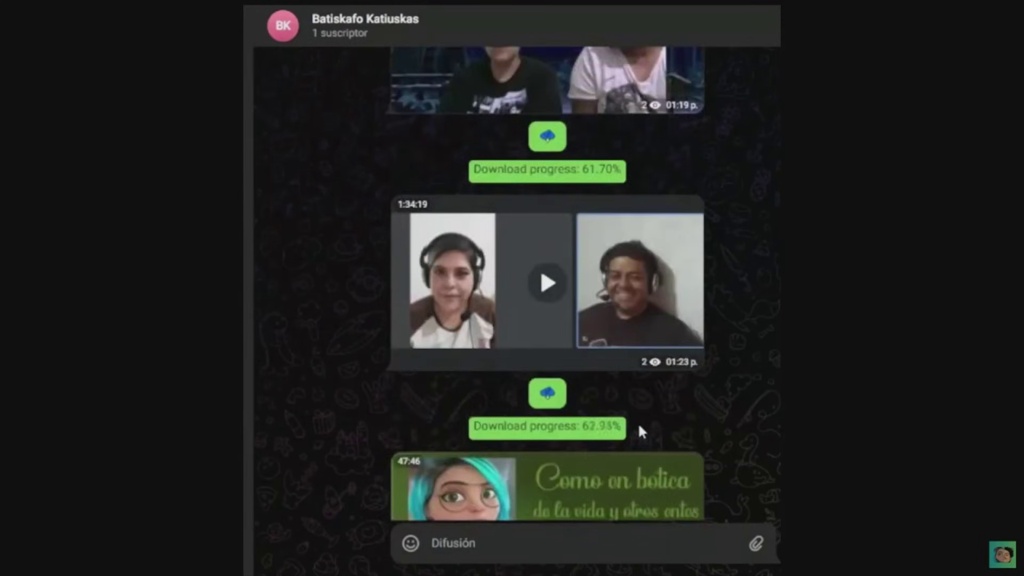
scroll(639, 427, "up", 3)
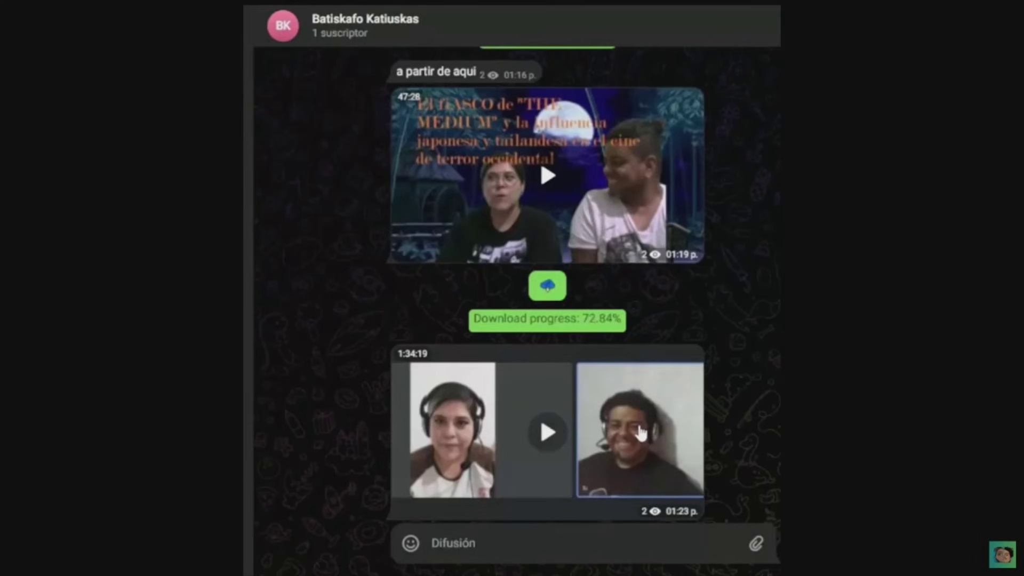
scroll(731, 381, "up", 3)
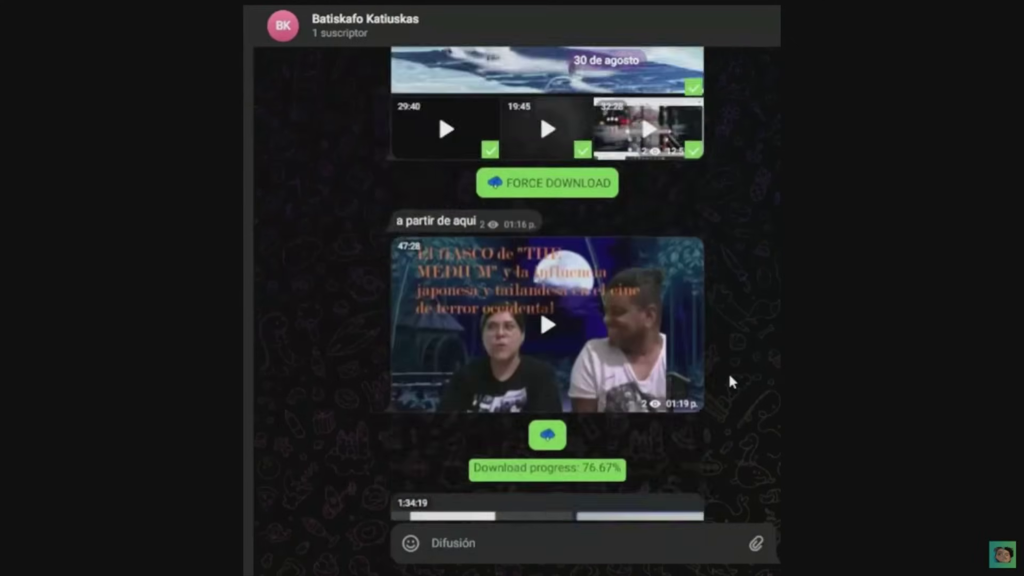
scroll(729, 381, "down", 7)
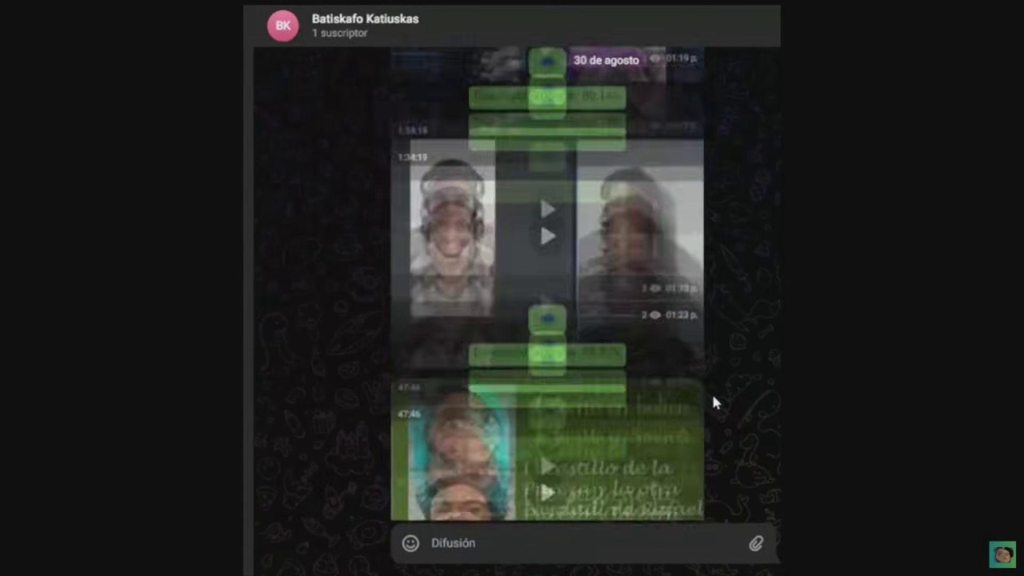
scroll(714, 398, "up", 3)
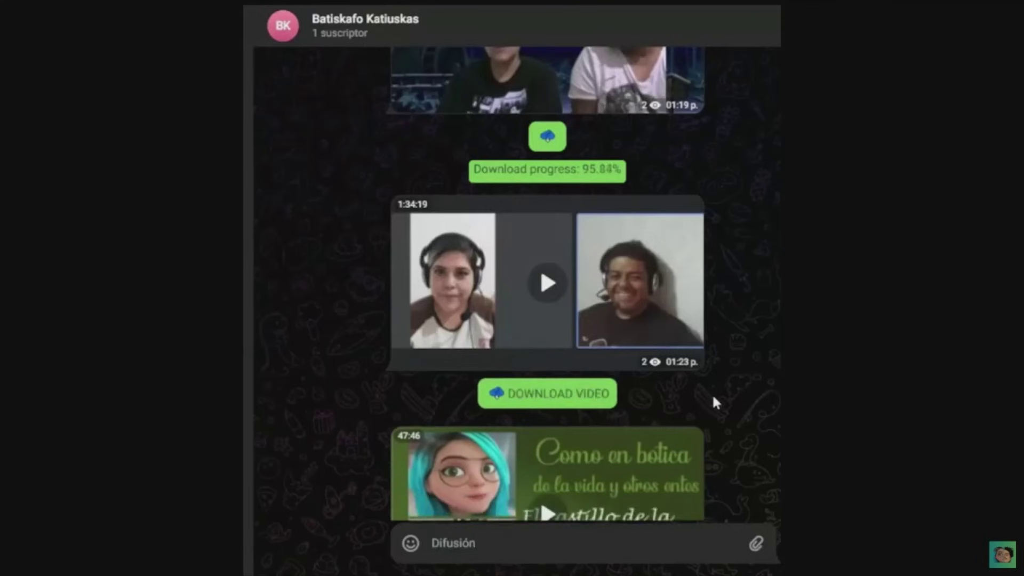
scroll(659, 368, "up", 4)
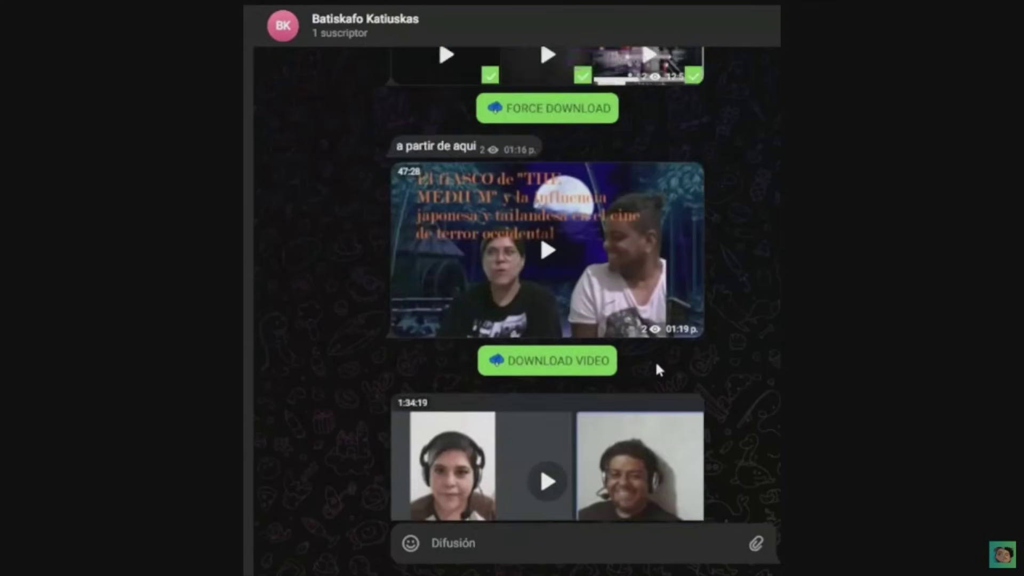
scroll(659, 368, "down", 5)
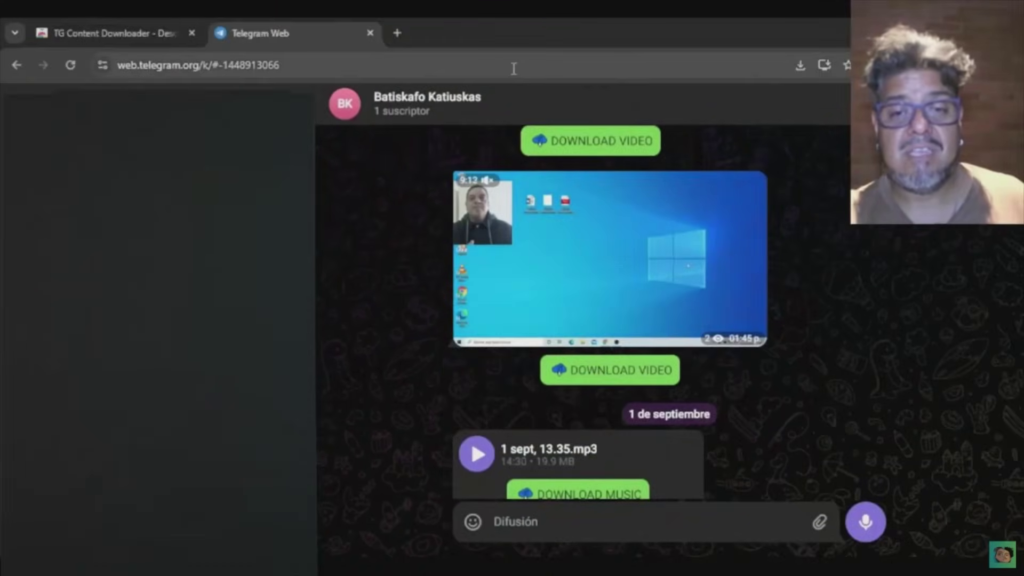